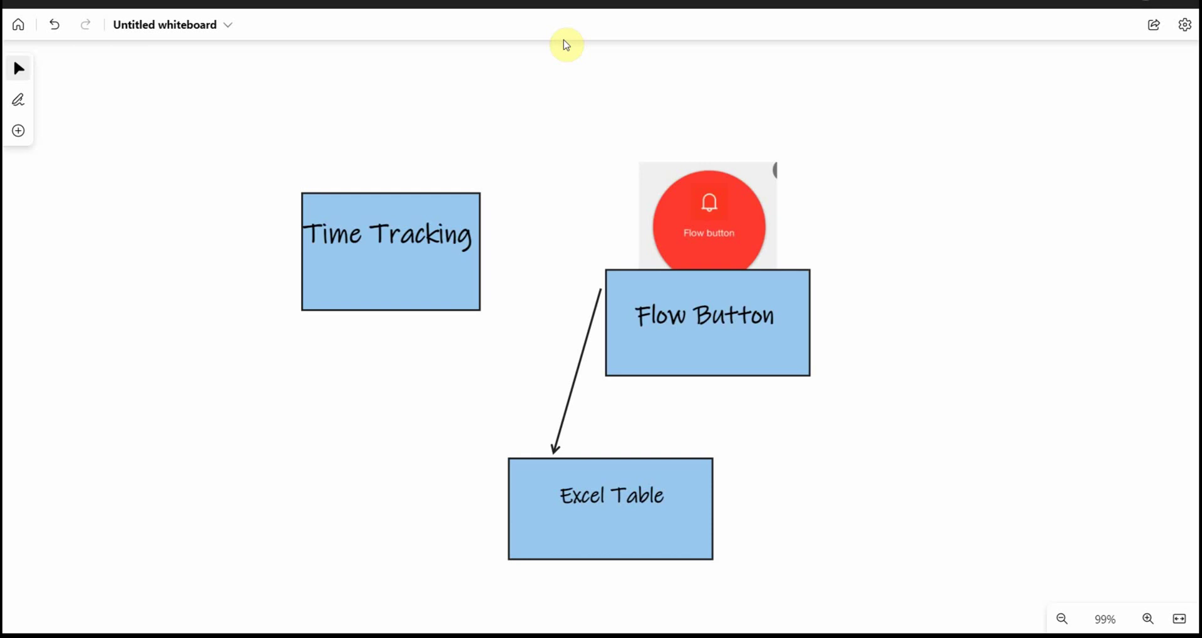
# Step: Search the Power Automate template gallery for 'time tracking'
pyautogui.hotkey('alt', 'Tab')
pyautogui.hotkey('alt', 'Tab')
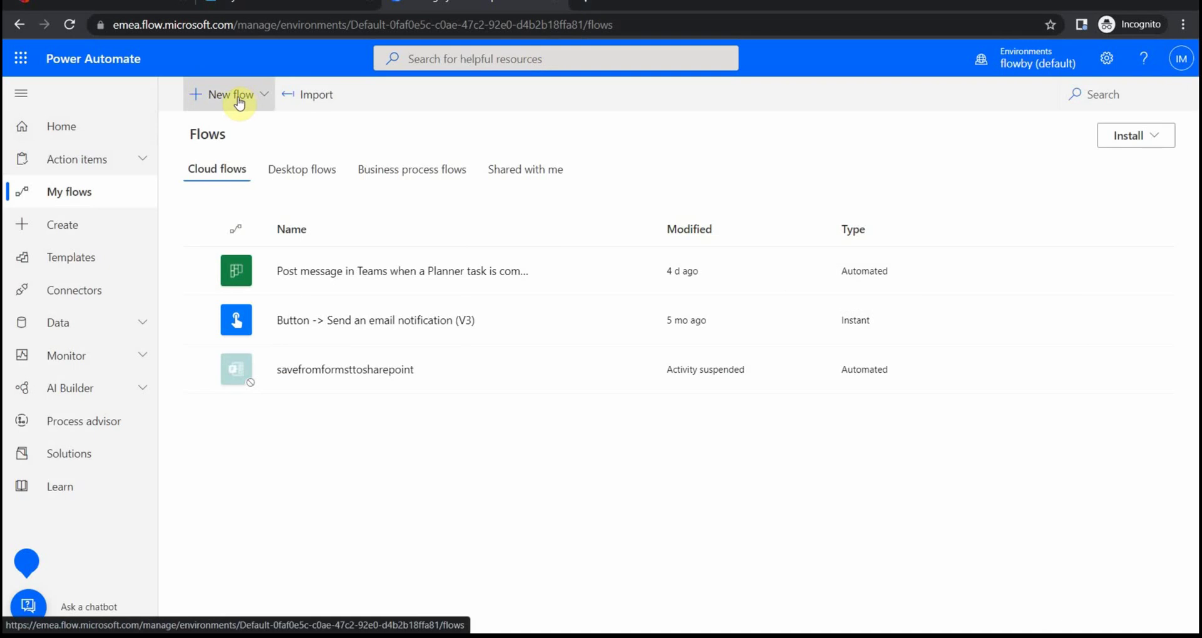
pyautogui.click(67, 262)
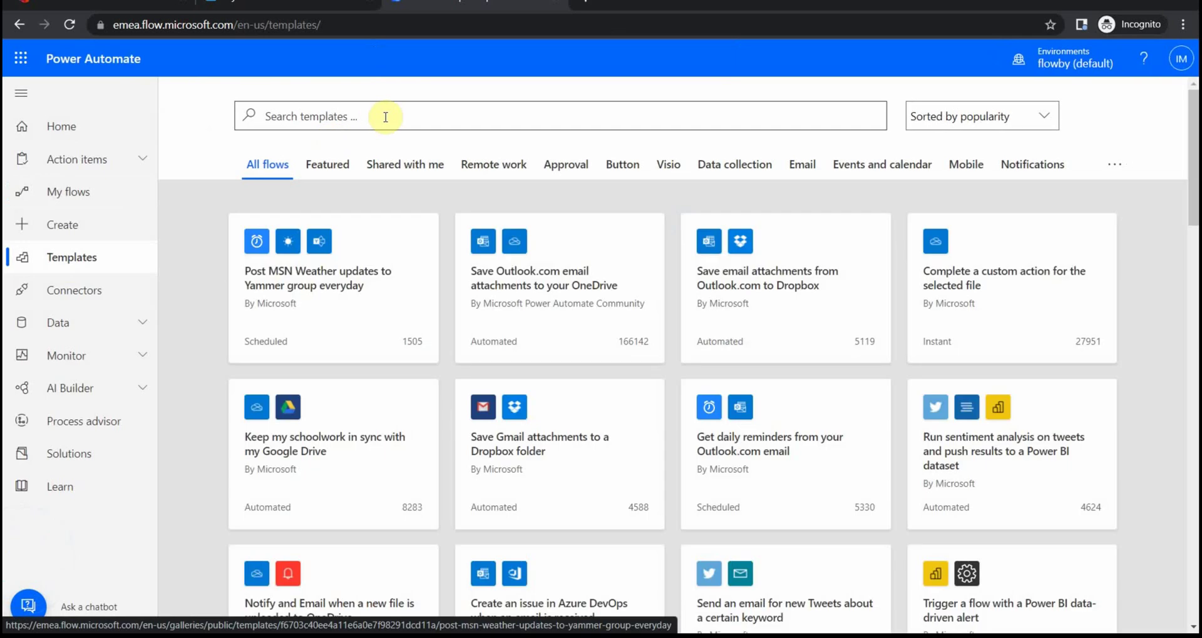
pyautogui.click(386, 117)
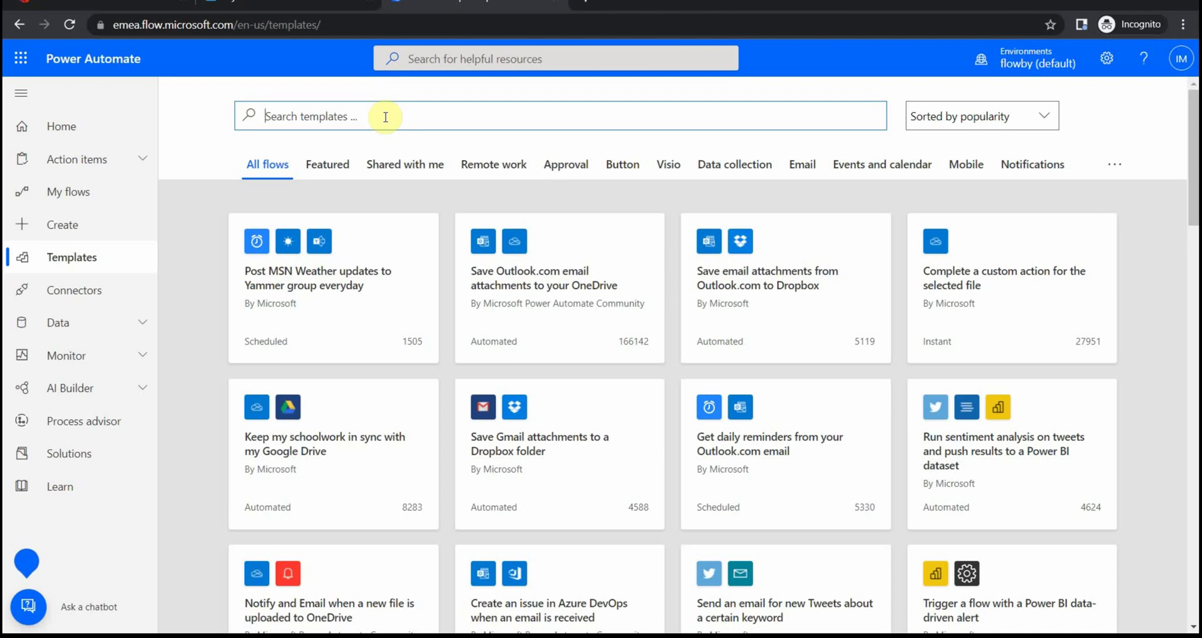
pyautogui.write('time tracking')
pyautogui.press('Return')
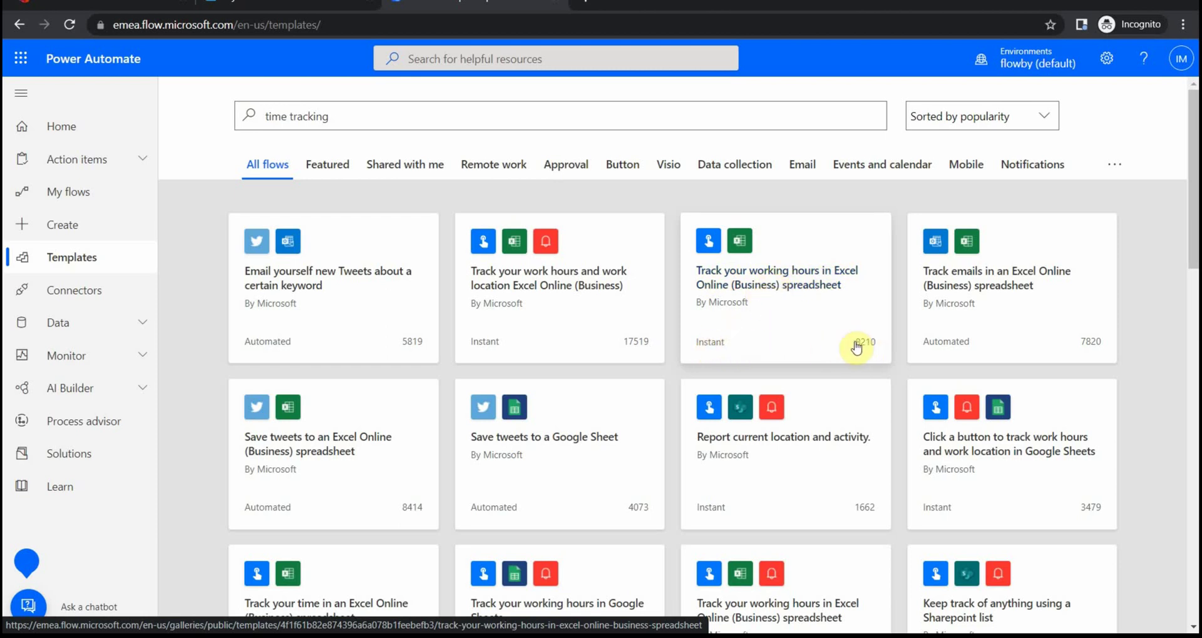
# Step: Build a flow from the 'Track your working hours in Excel Online (Business) spreadsheet' template
pyautogui.click(809, 250)
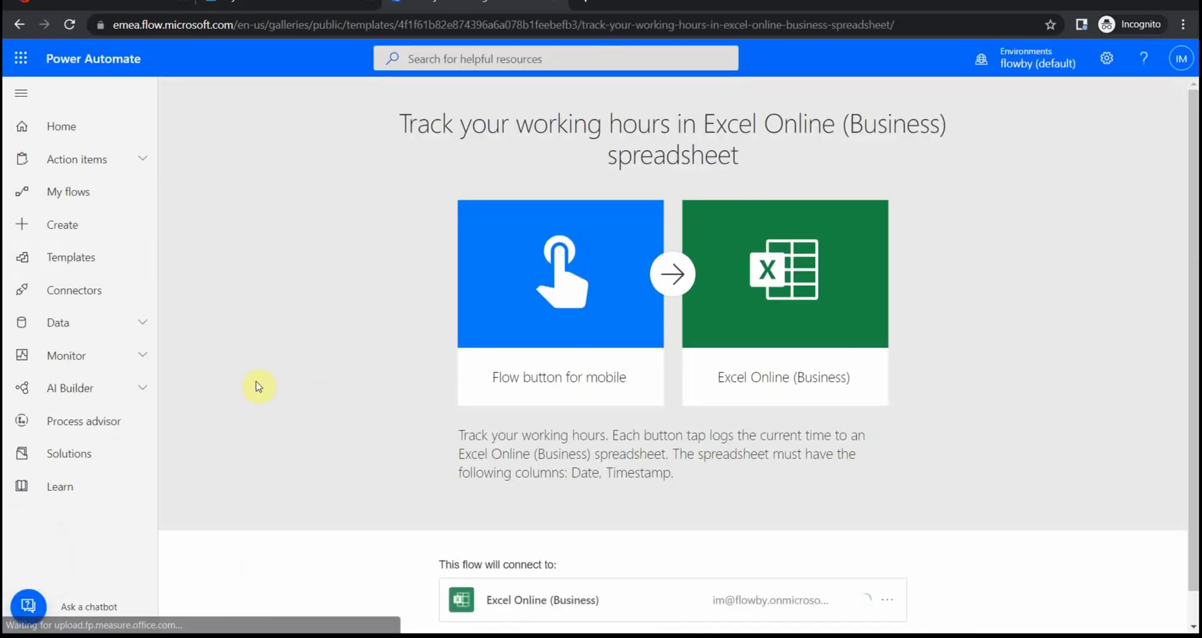
pyautogui.scroll(-1, 291, 355)
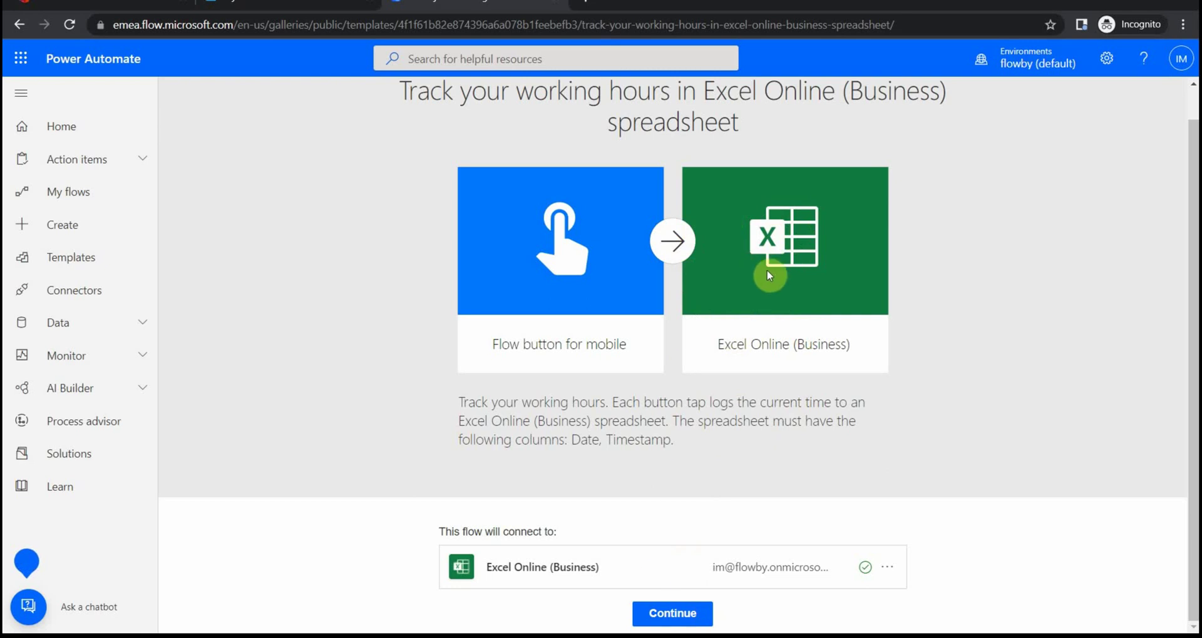
pyautogui.click(673, 620)
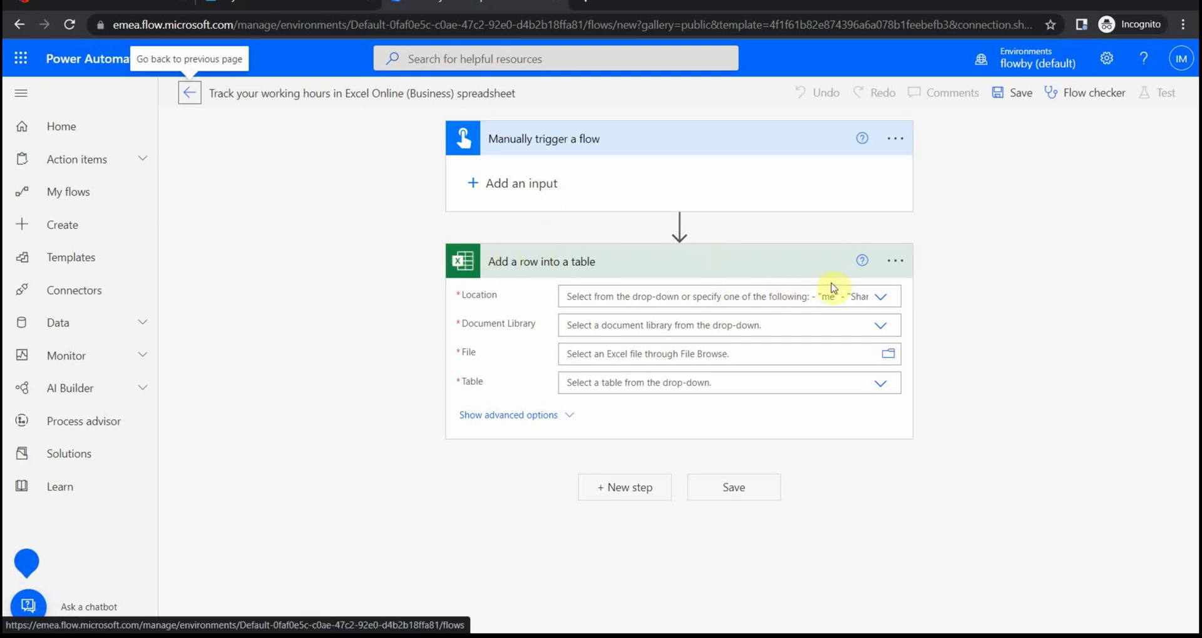
# Step: Create a new blank Excel workbook from OneDrive's New menu
pyautogui.click(244, 8)
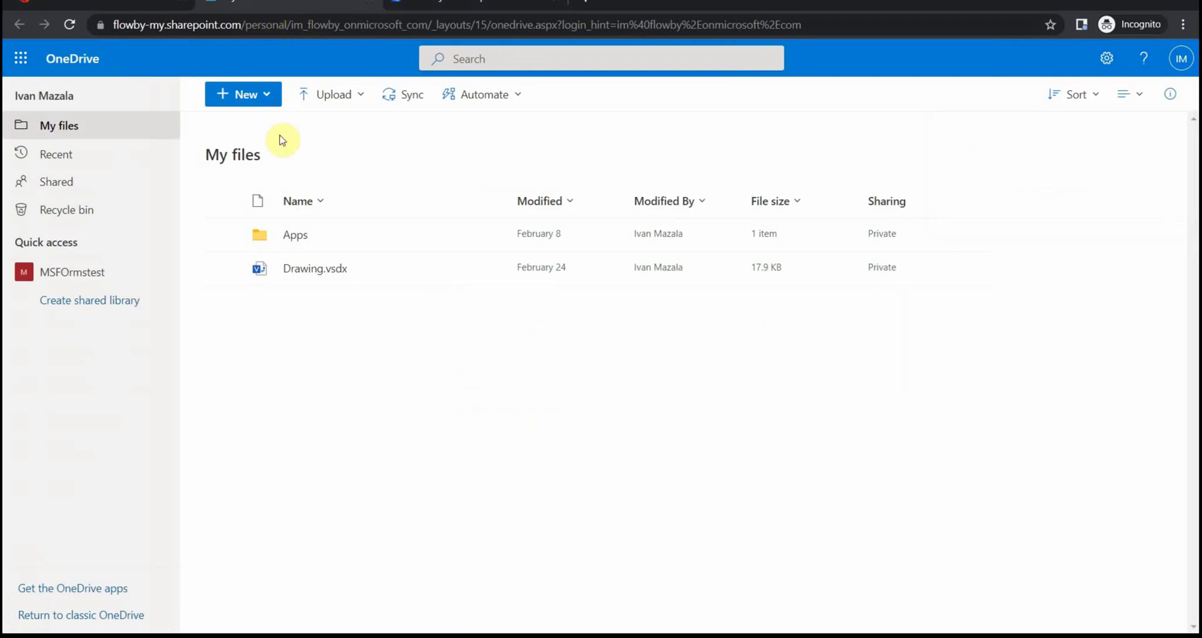
pyautogui.click(266, 100)
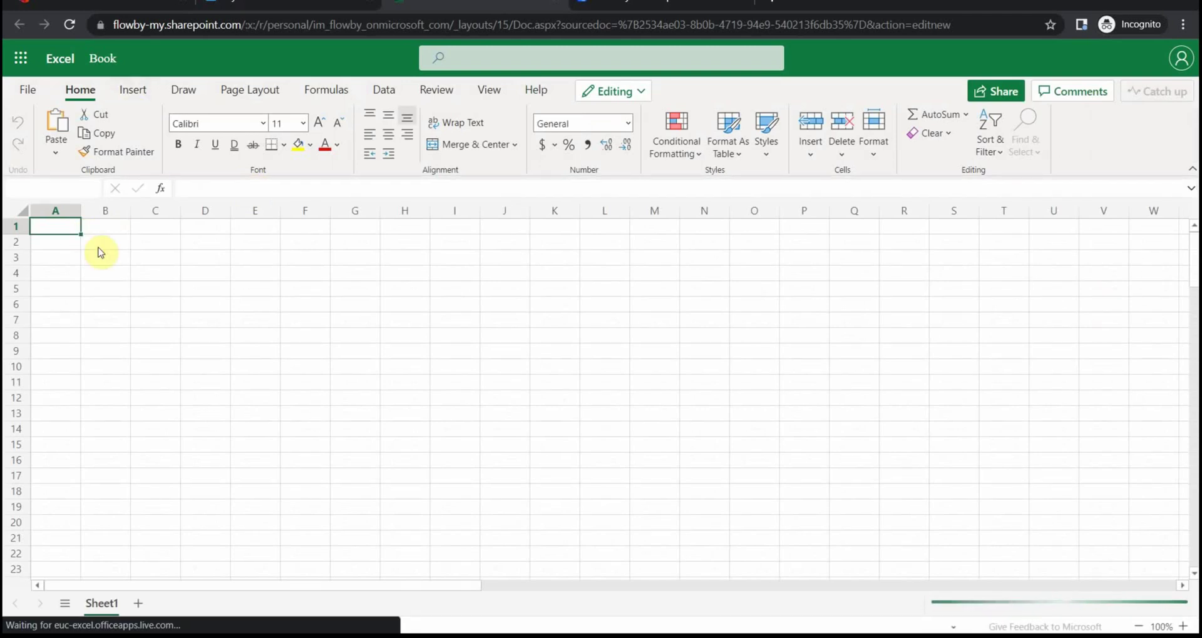
# Step: Rename the workbook from 'Book' to 'Time'
pyautogui.click(125, 58)
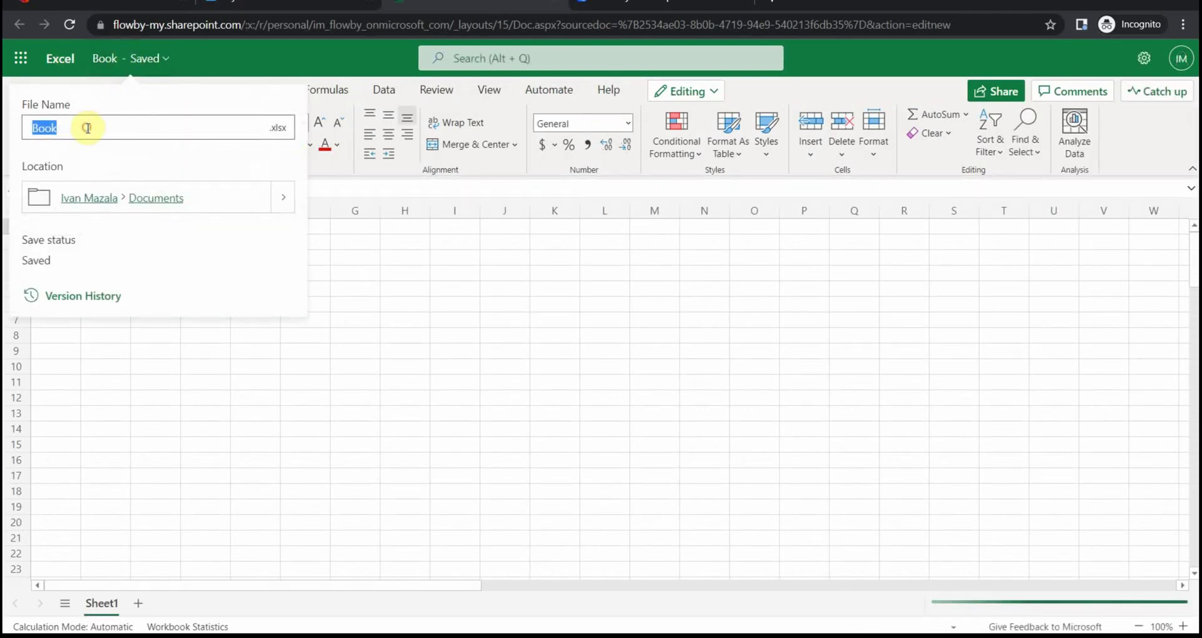
pyautogui.press('BackSpace')
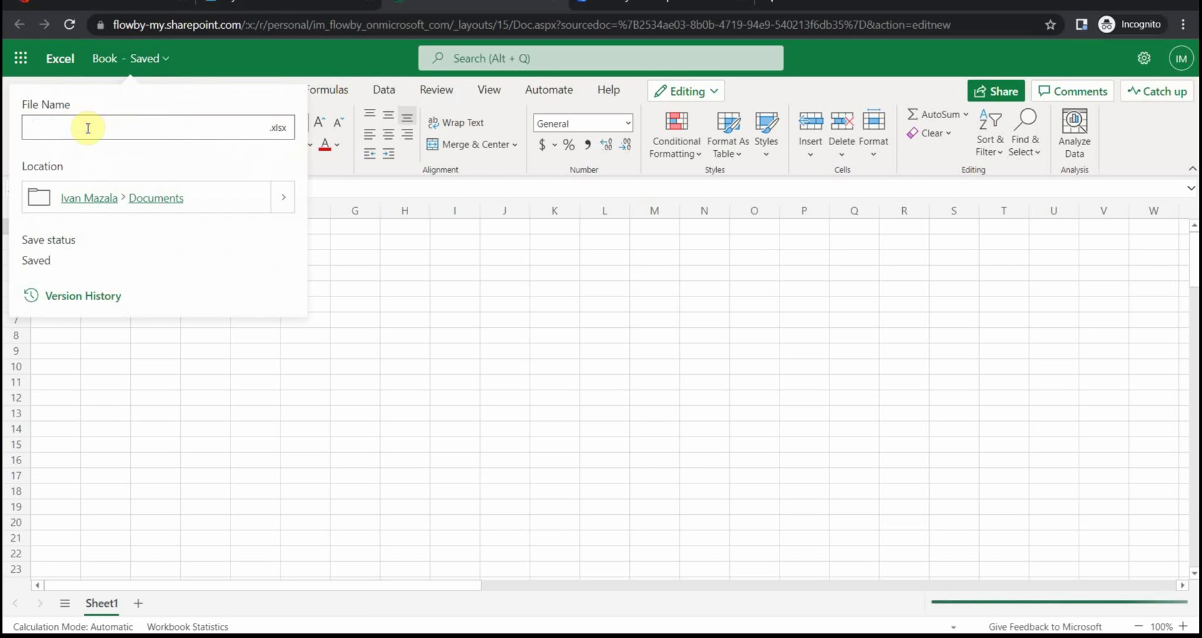
pyautogui.write('Time')
pyautogui.click(215, 360)
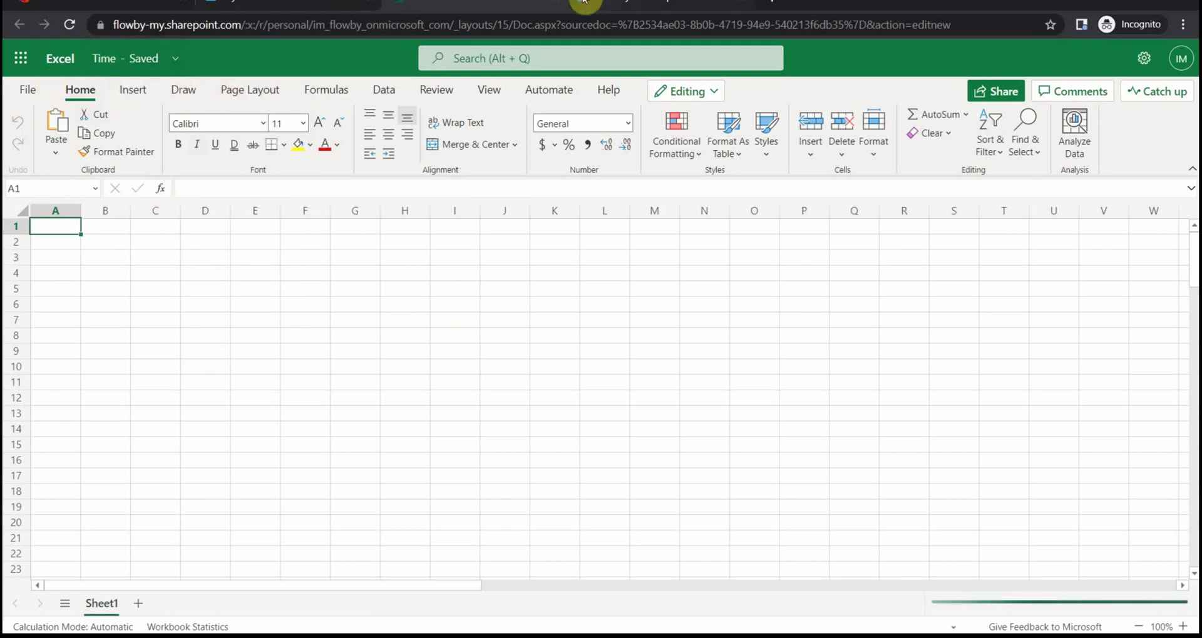
pyautogui.click(634, 3)
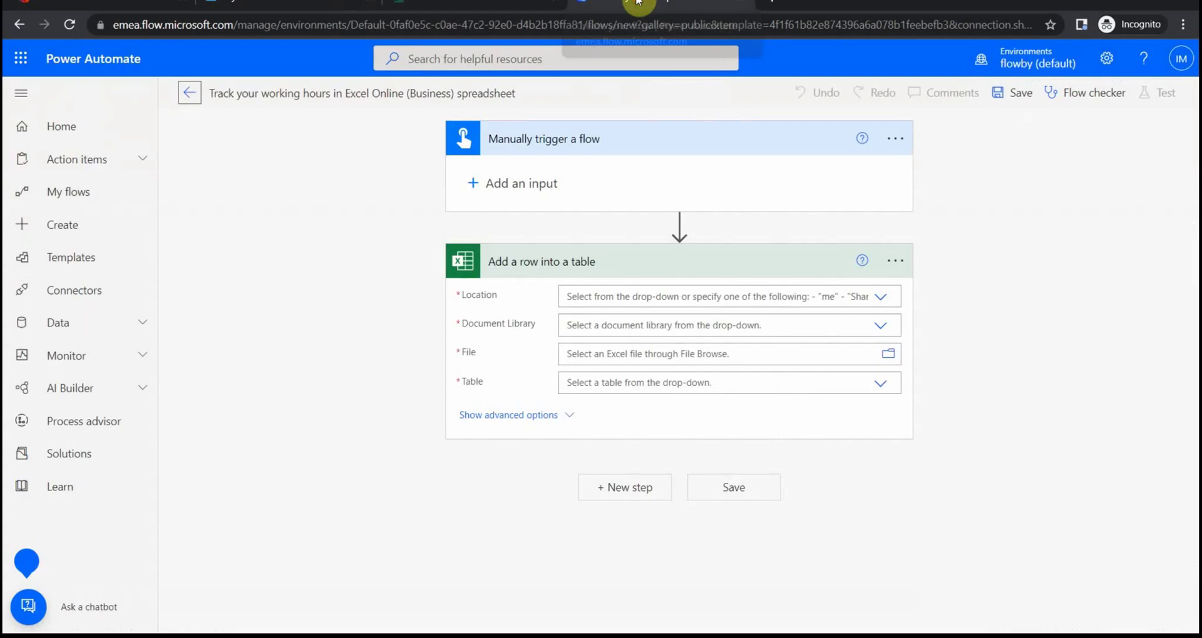
pyautogui.click(440, 3)
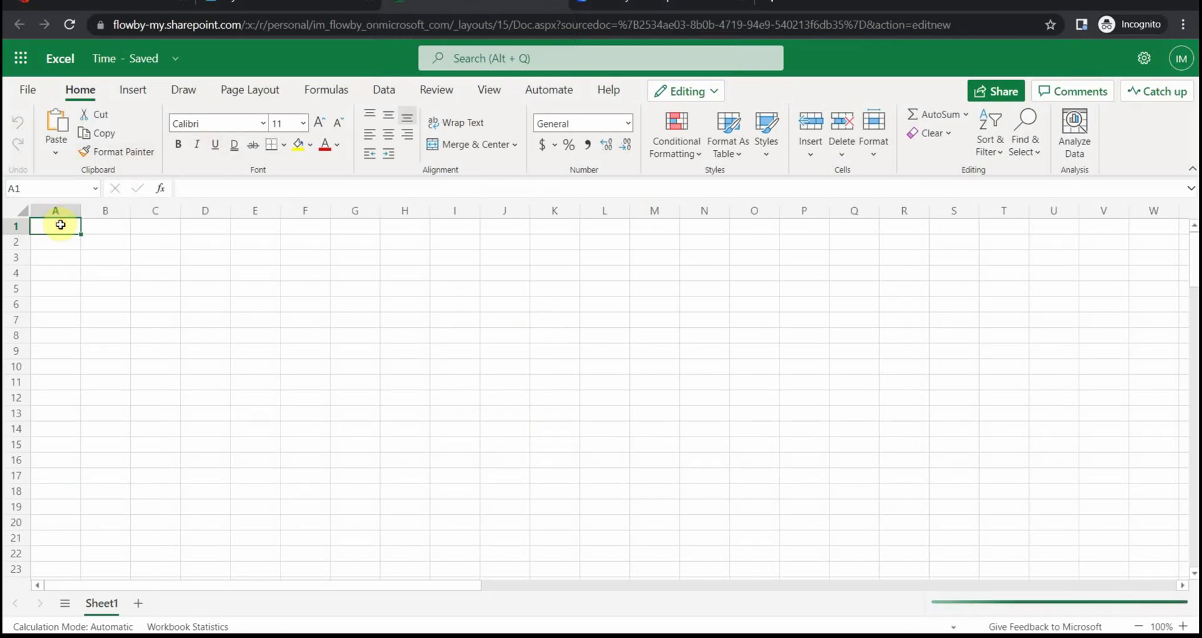
# Step: Type the header 'Start Time' in A1 and move to B1 for 'Date'
pyautogui.write('Start Time')
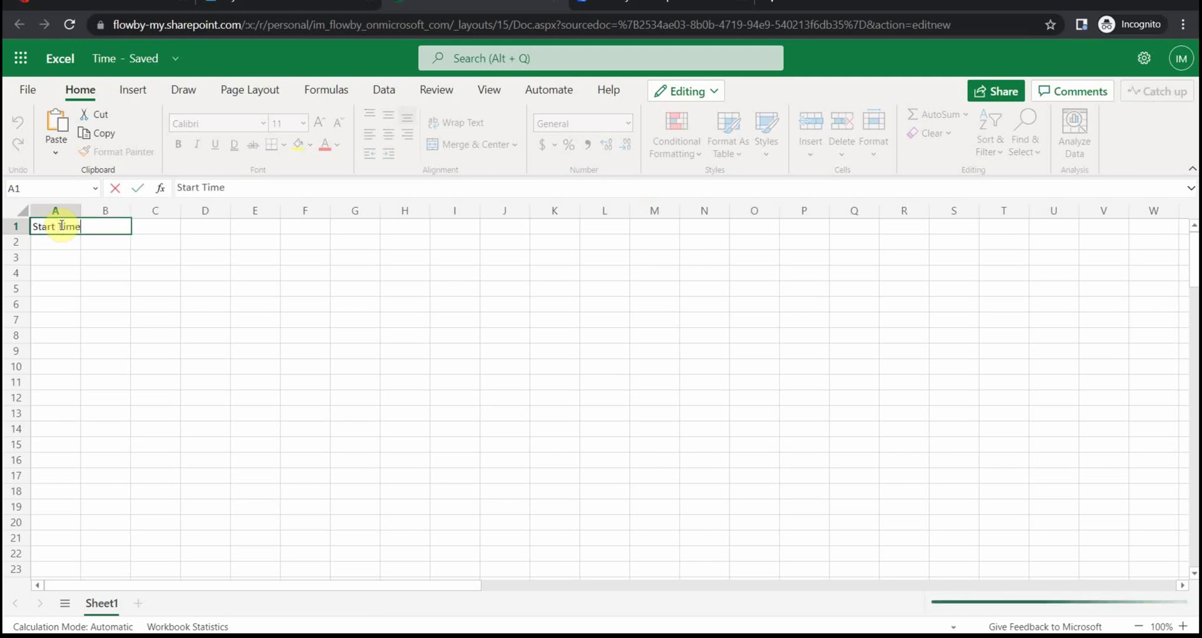
pyautogui.click(100, 229)
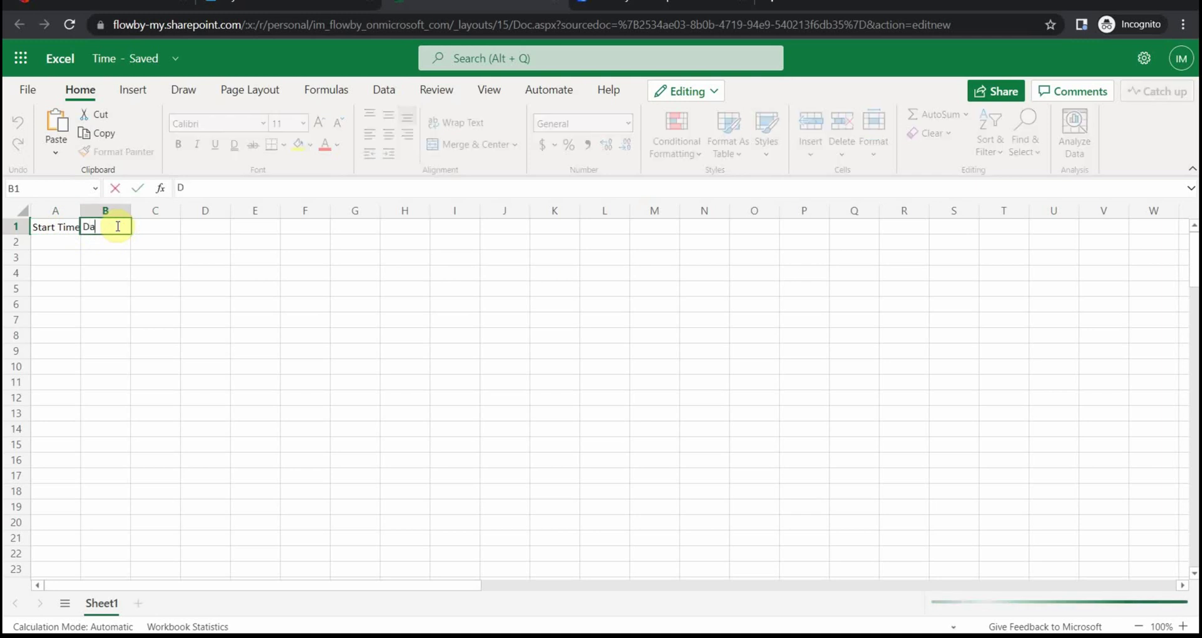
pyautogui.click(43, 224)
pyautogui.click(104, 228)
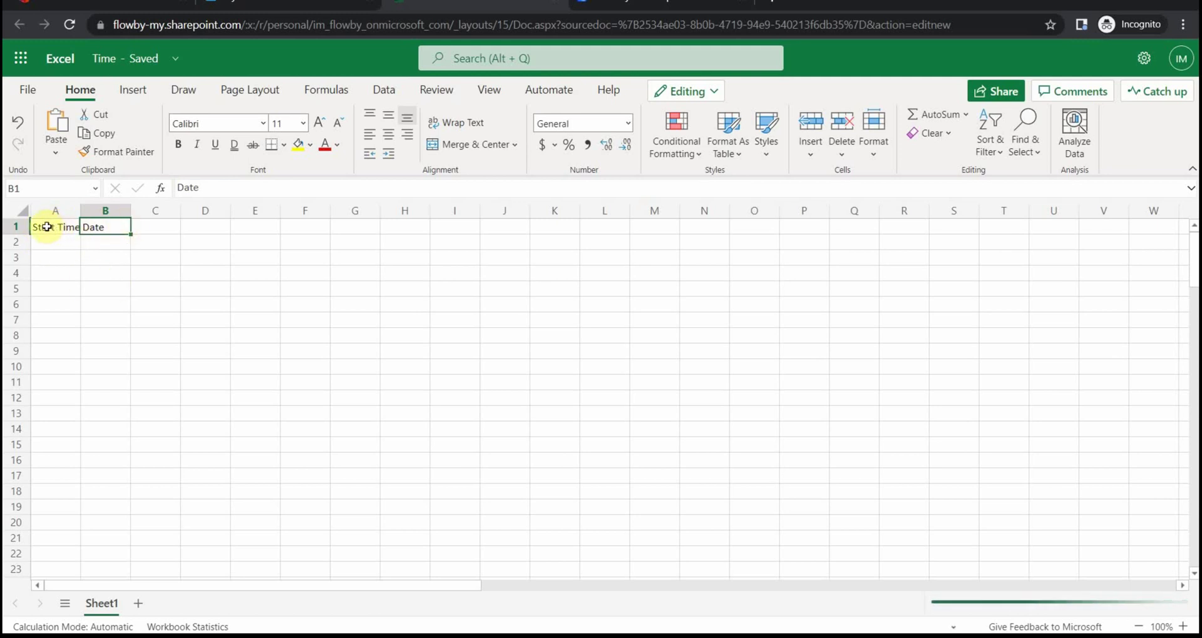
# Step: Select the range A1:B2 and browse the Data and Insert ribbon commands
pyautogui.click(61, 213)
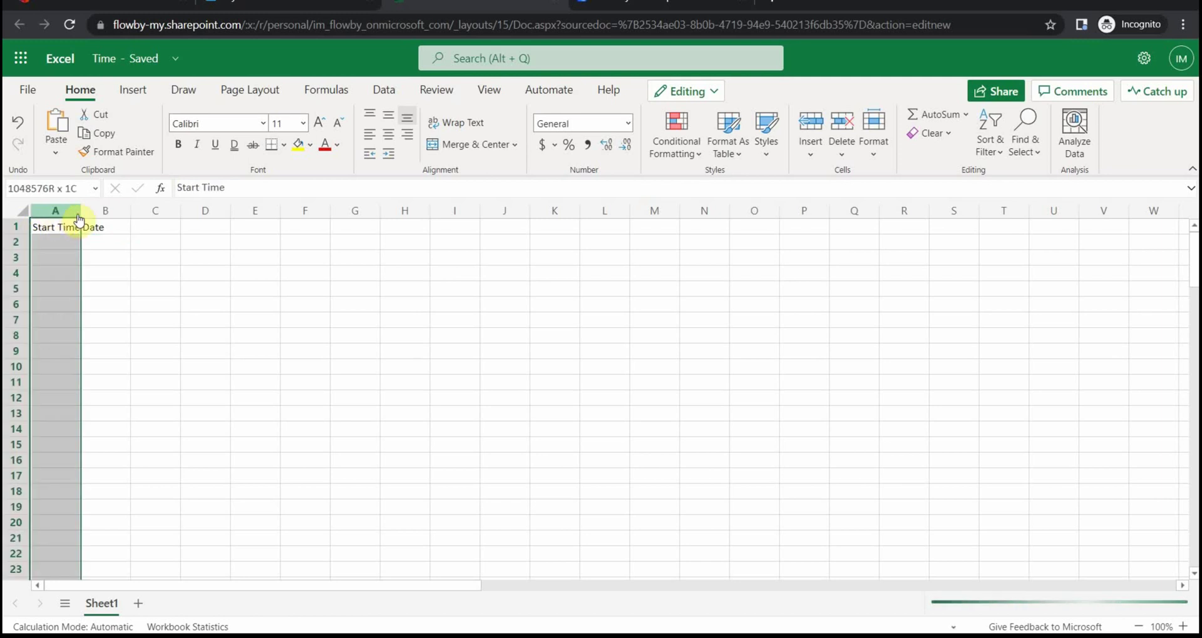
pyautogui.click(54, 213)
pyautogui.click(10, 227)
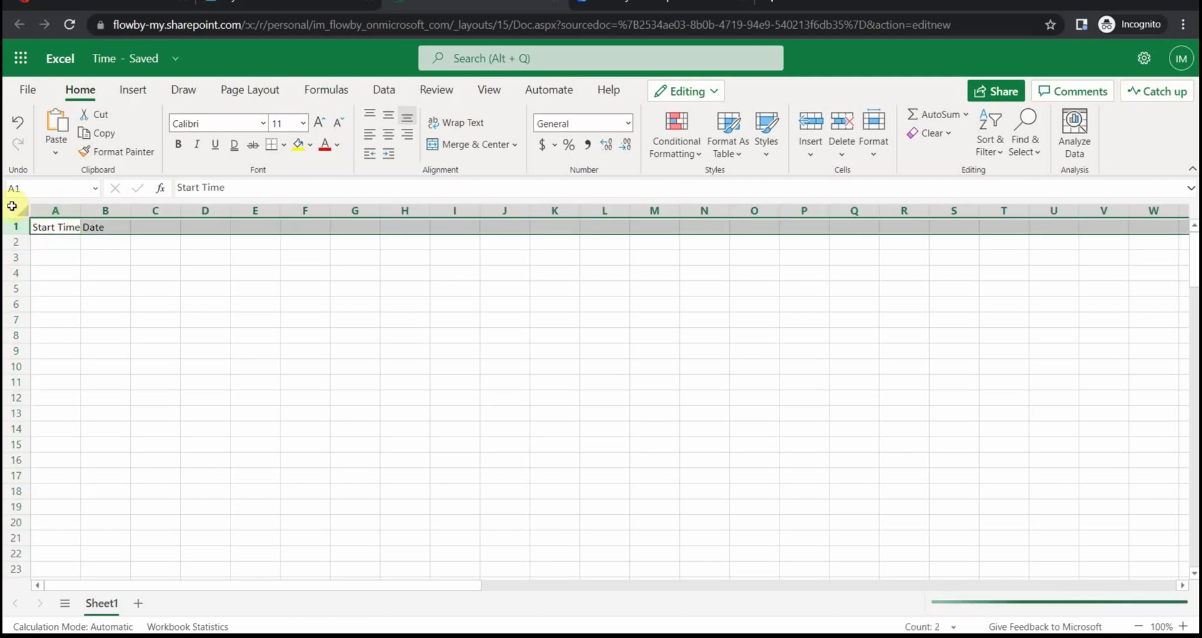
pyautogui.moveTo(119, 245); pyautogui.dragTo(53, 214)
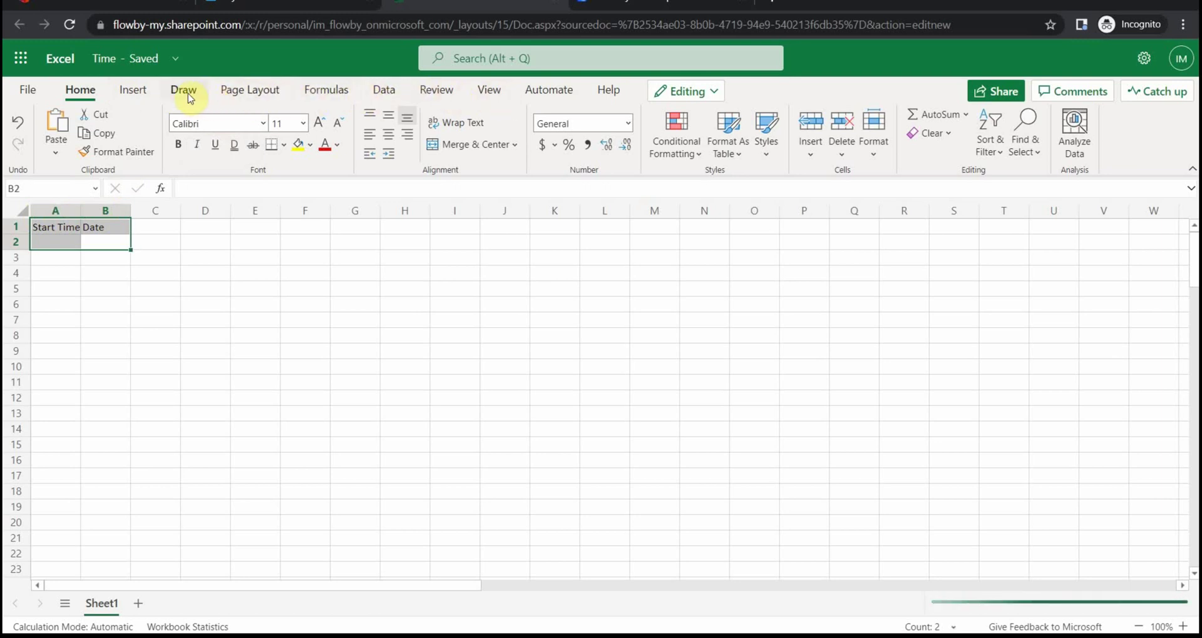
pyautogui.click(380, 96)
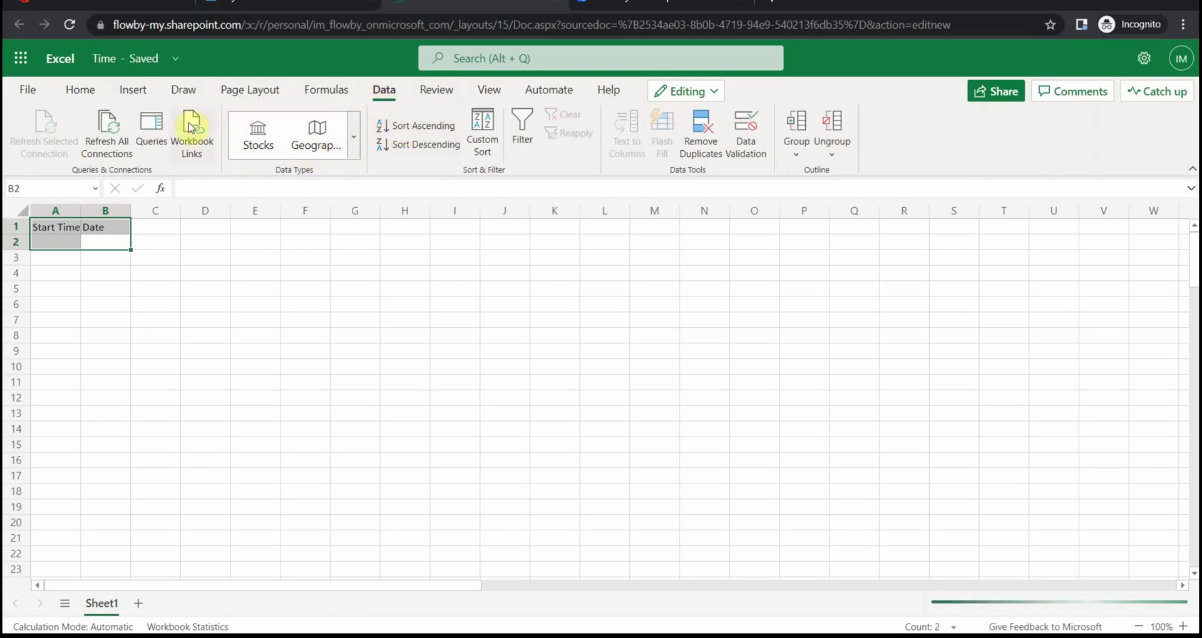
pyautogui.click(129, 90)
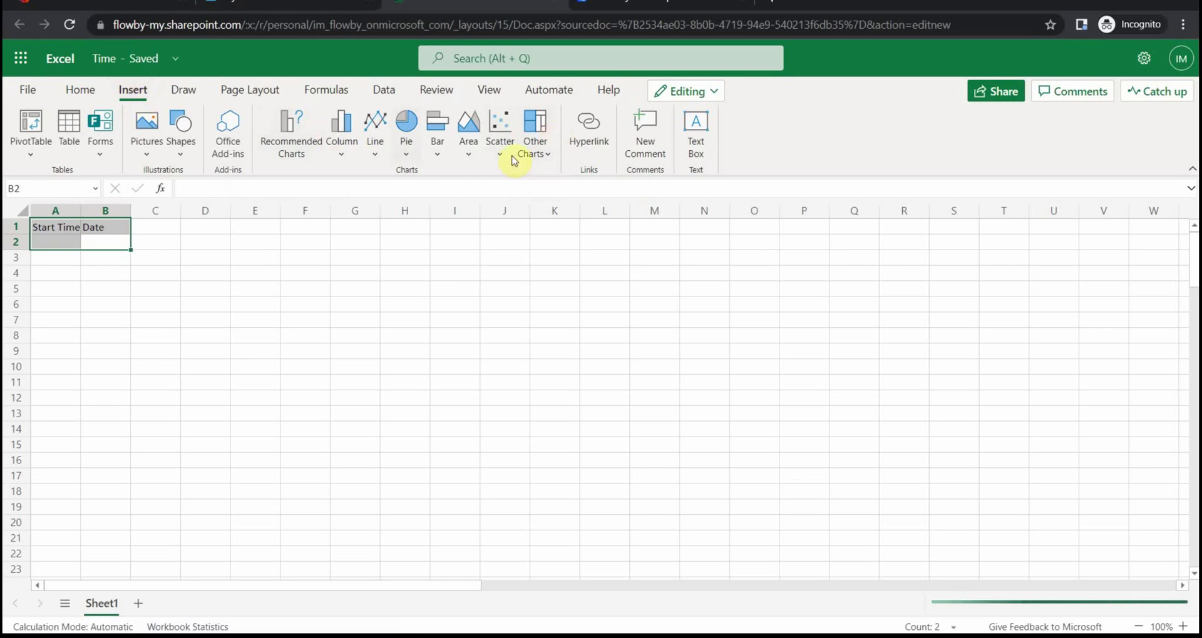
# Step: Insert a table from the A1:B2 range
pyautogui.click(66, 128)
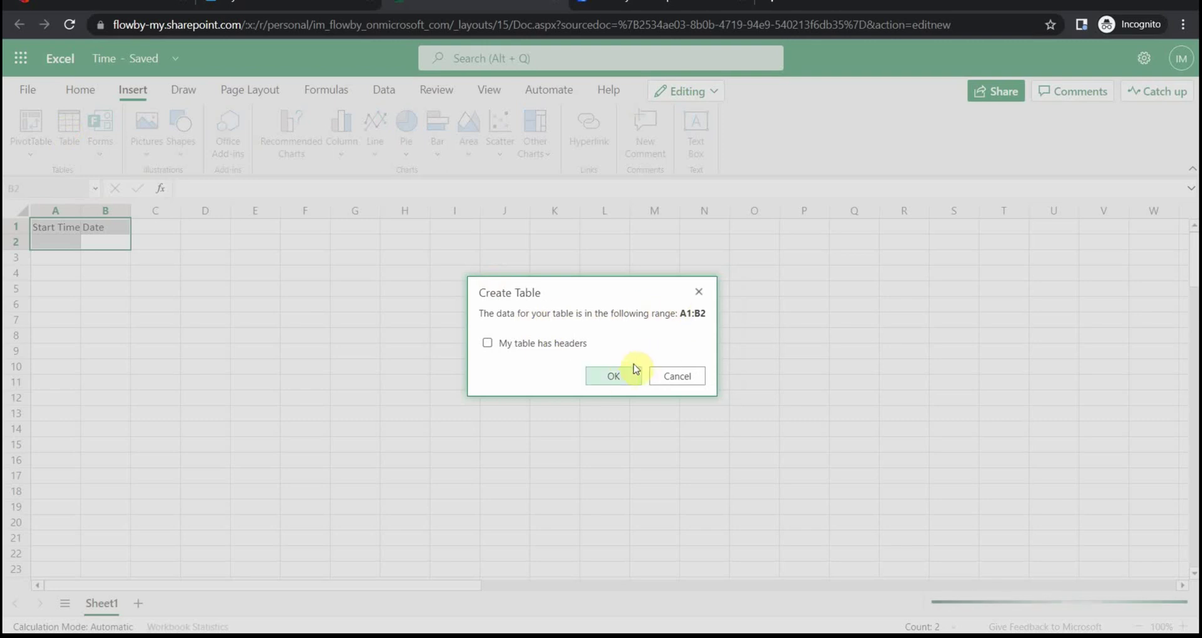
pyautogui.click(616, 376)
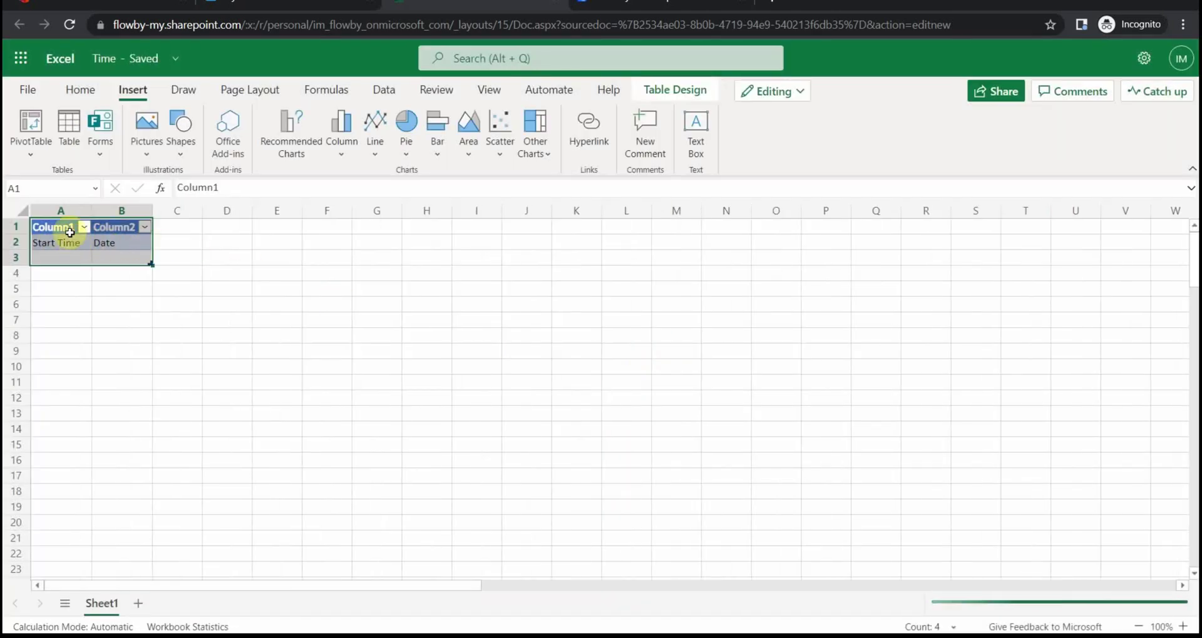
pyautogui.click(72, 227)
pyautogui.click(66, 243)
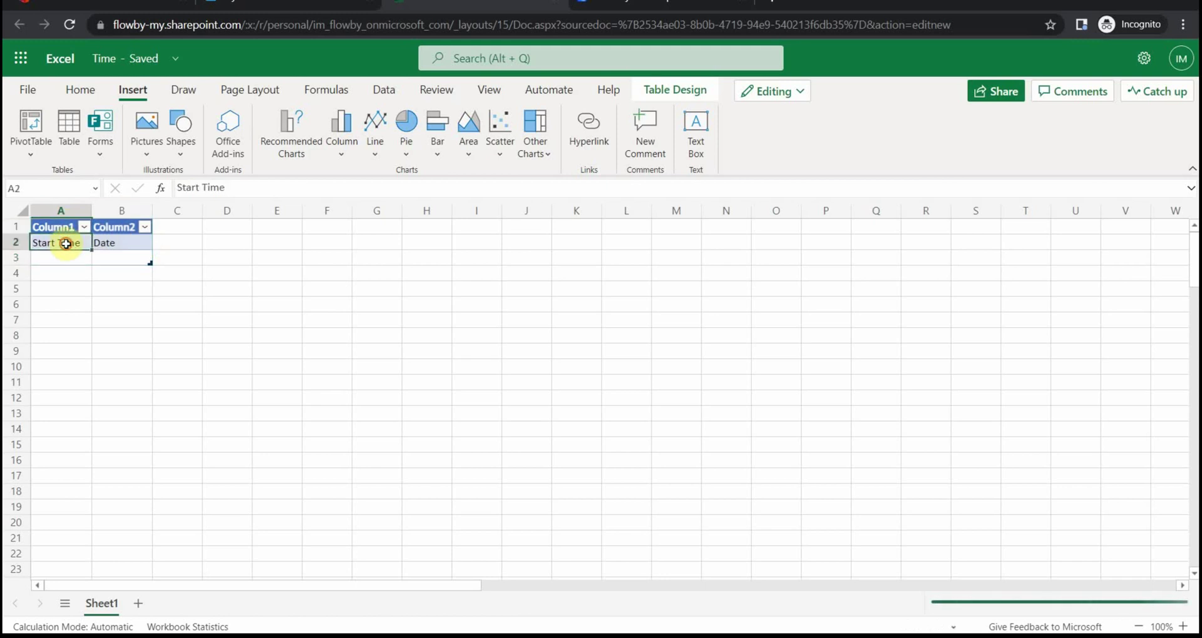
# Step: Rename the table headers Column1 and Column2 to Start Time and Date
pyautogui.doubleClick(69, 226)
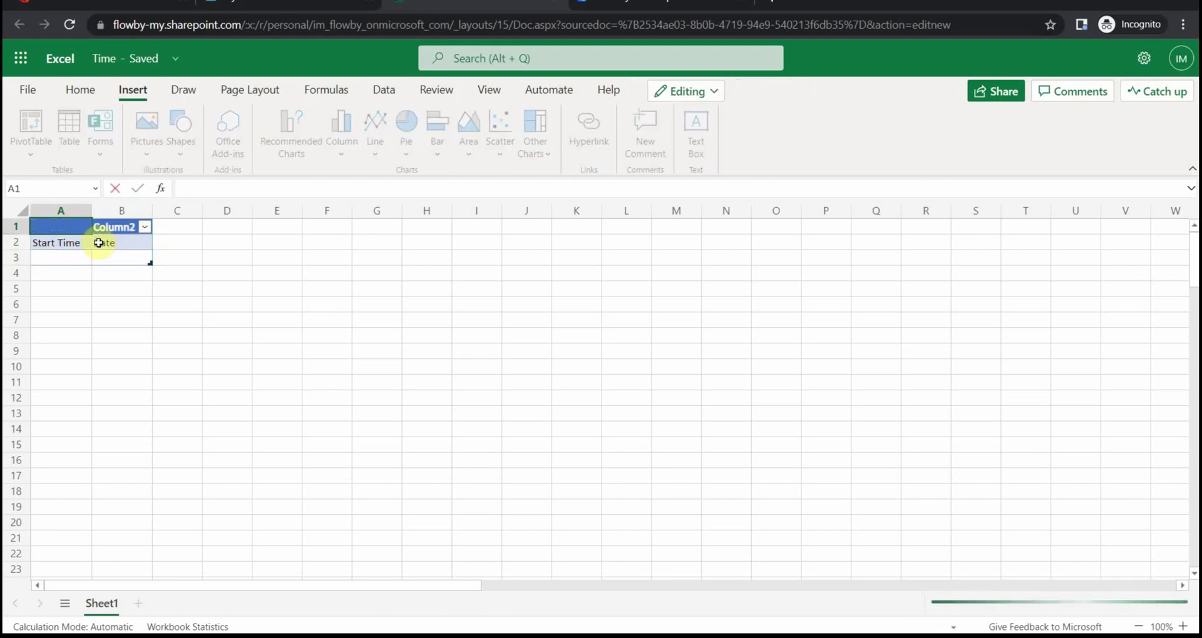
pyautogui.write('Start Time')
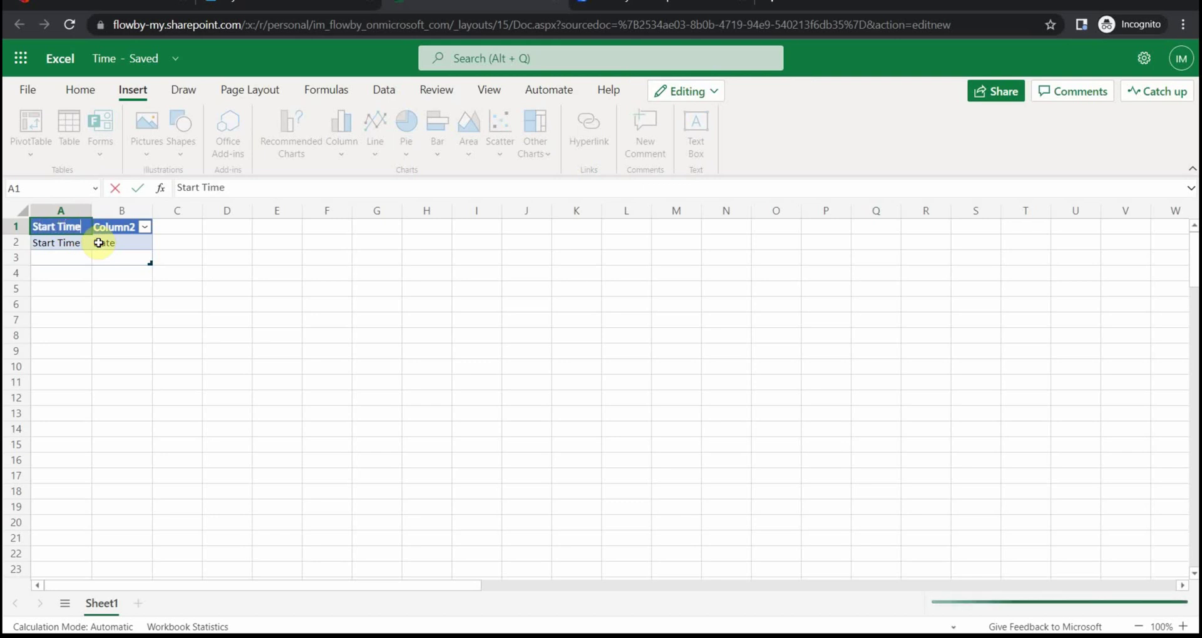
pyautogui.click(100, 227)
pyautogui.doubleClick(122, 226)
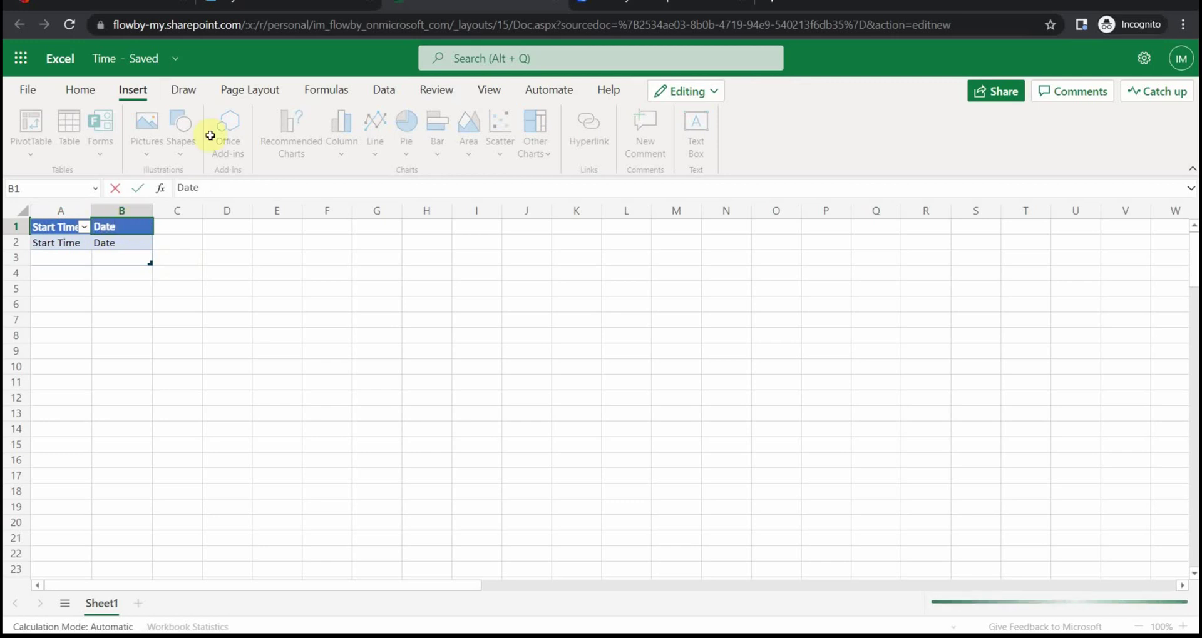
pyautogui.click(216, 256)
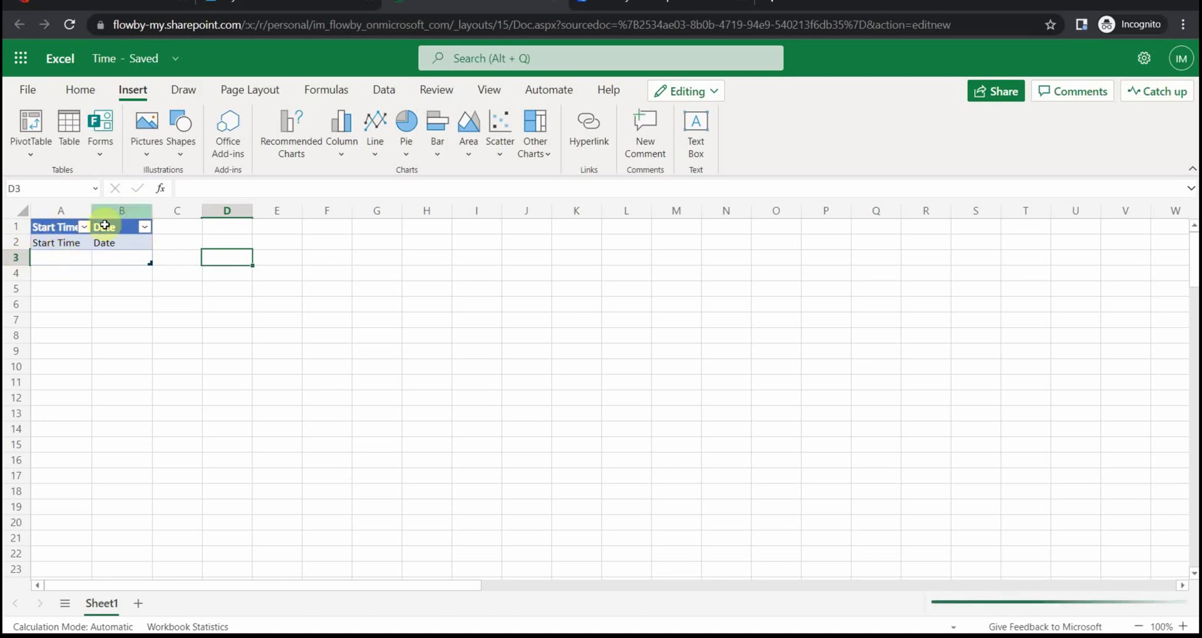
pyautogui.click(645, 6)
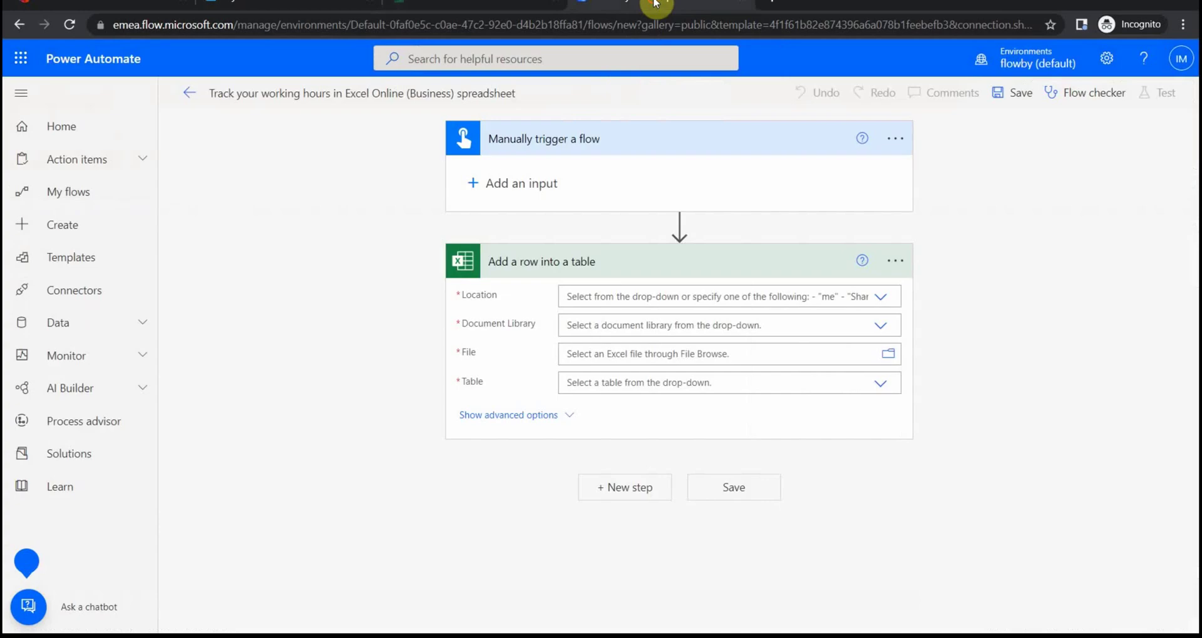
# Step: Set the Excel action to OneDrive for Business, OneDrive library, /Time.xlsx, and Table1
pyautogui.click(880, 304)
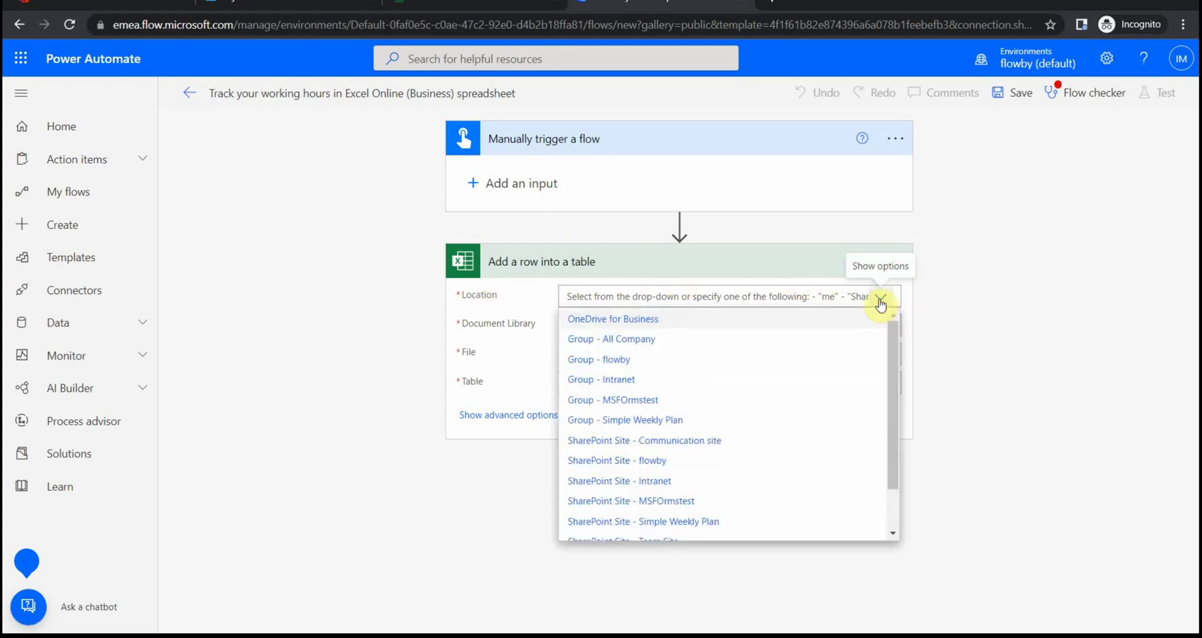
pyautogui.click(623, 319)
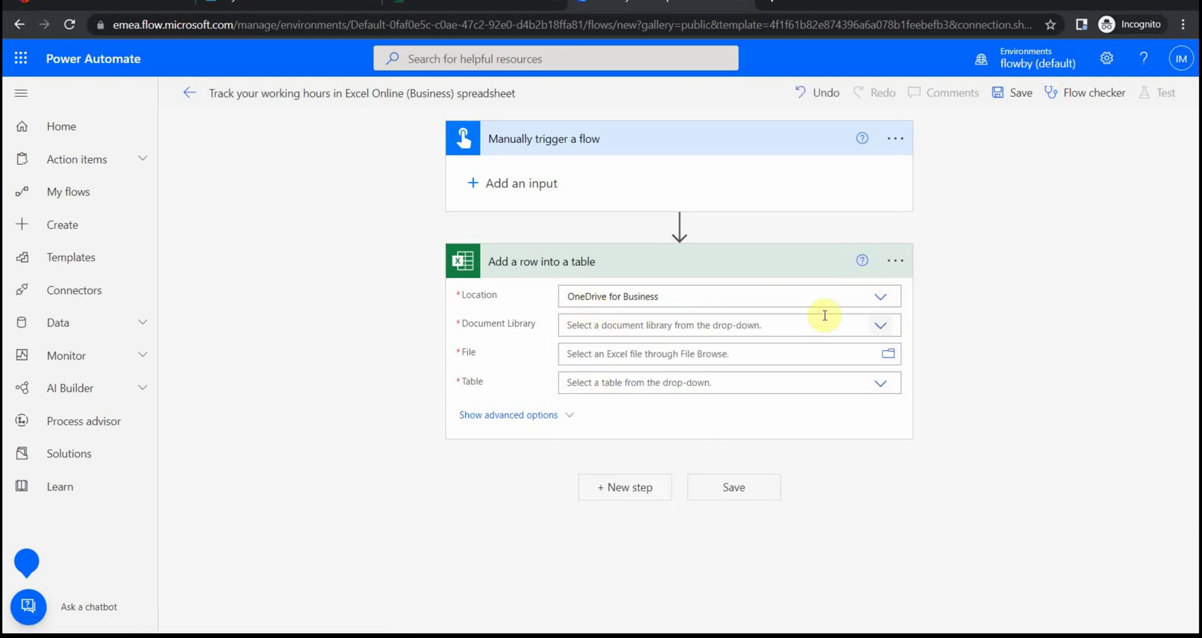
pyautogui.click(880, 332)
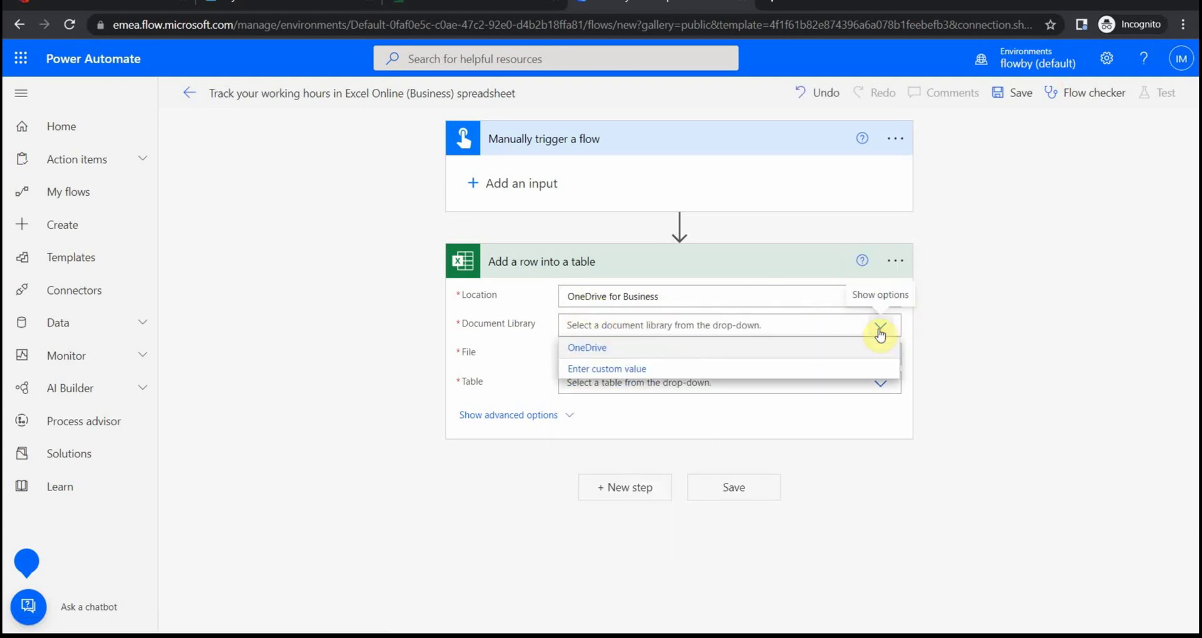
pyautogui.click(581, 348)
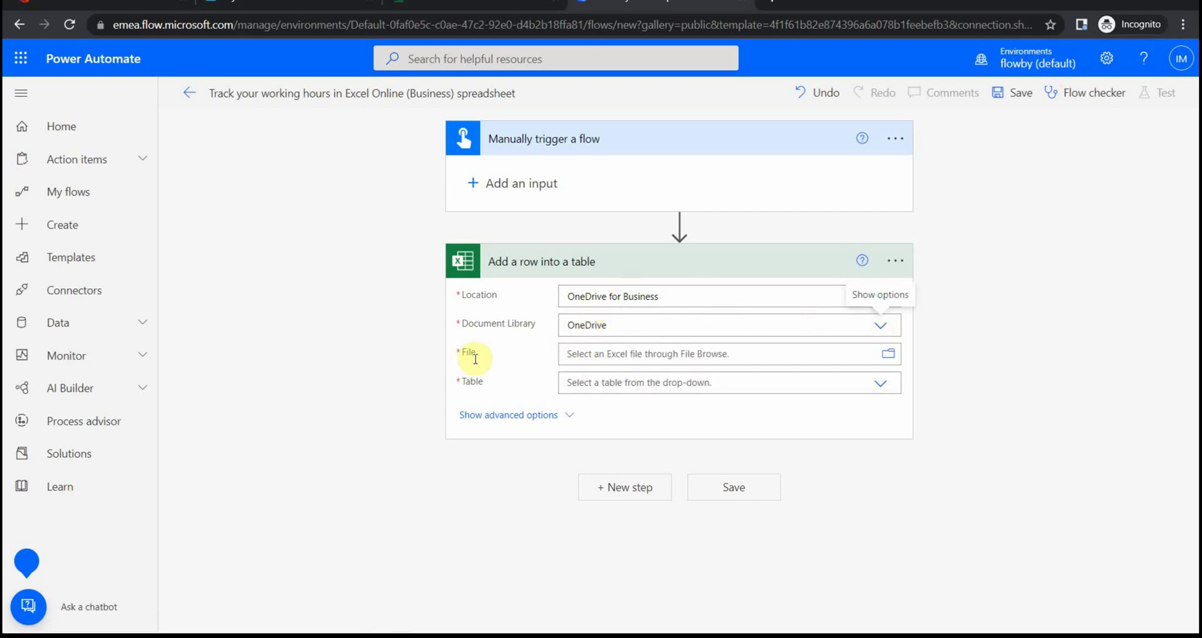
pyautogui.click(887, 360)
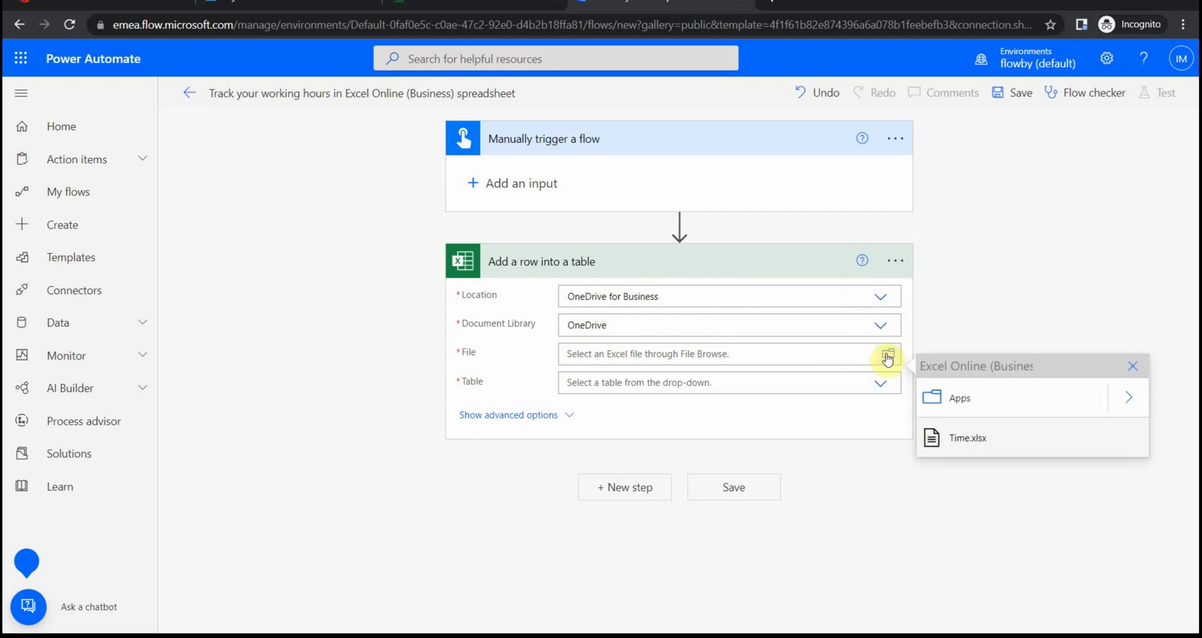
pyautogui.click(967, 440)
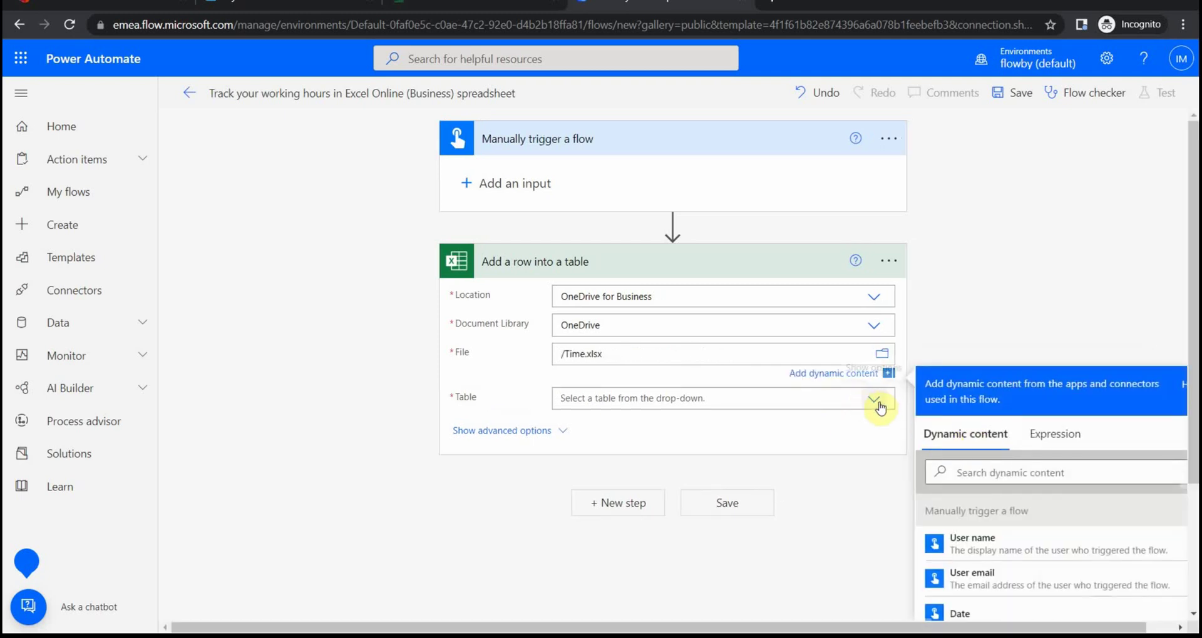
pyautogui.scroll(-2, 801, 398)
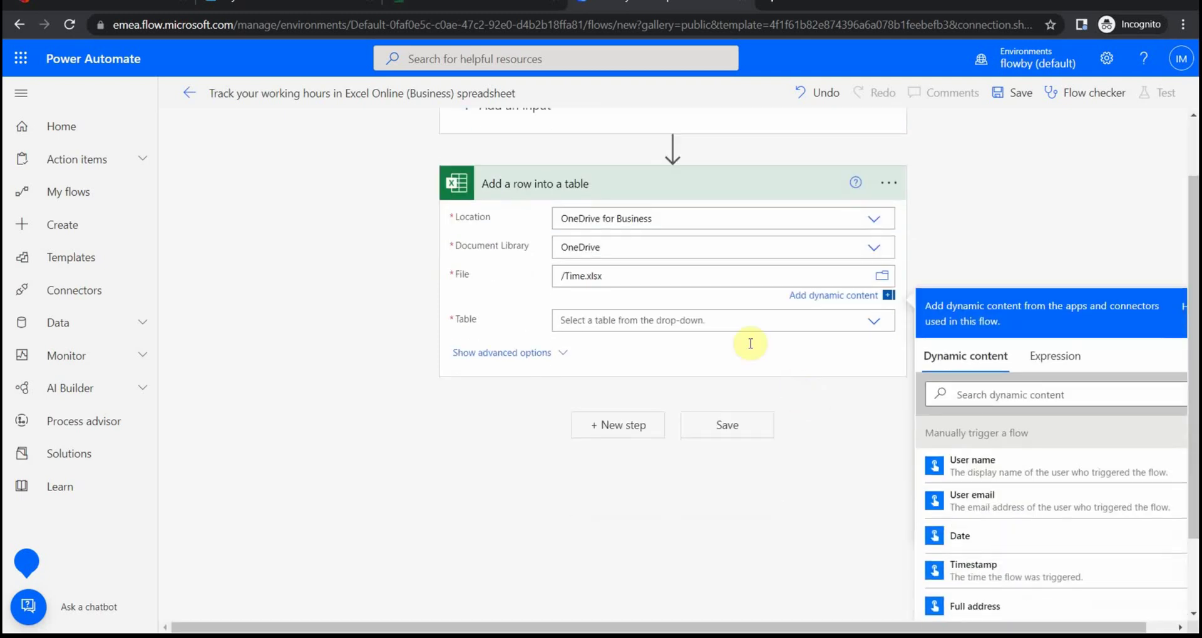
pyautogui.click(861, 325)
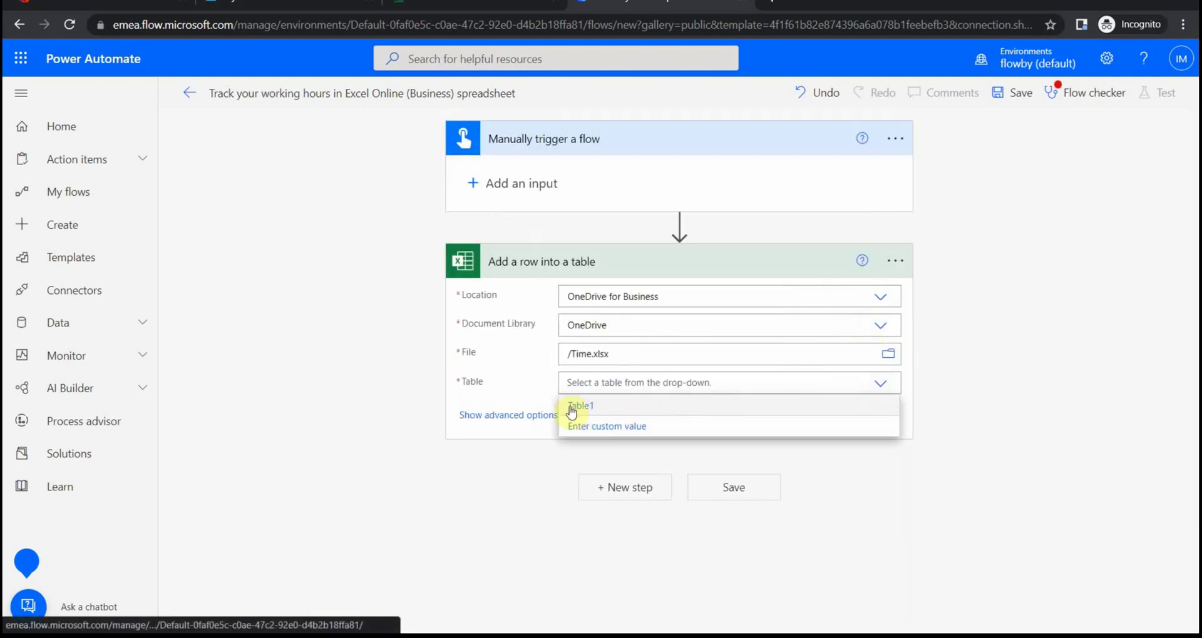
pyautogui.click(578, 407)
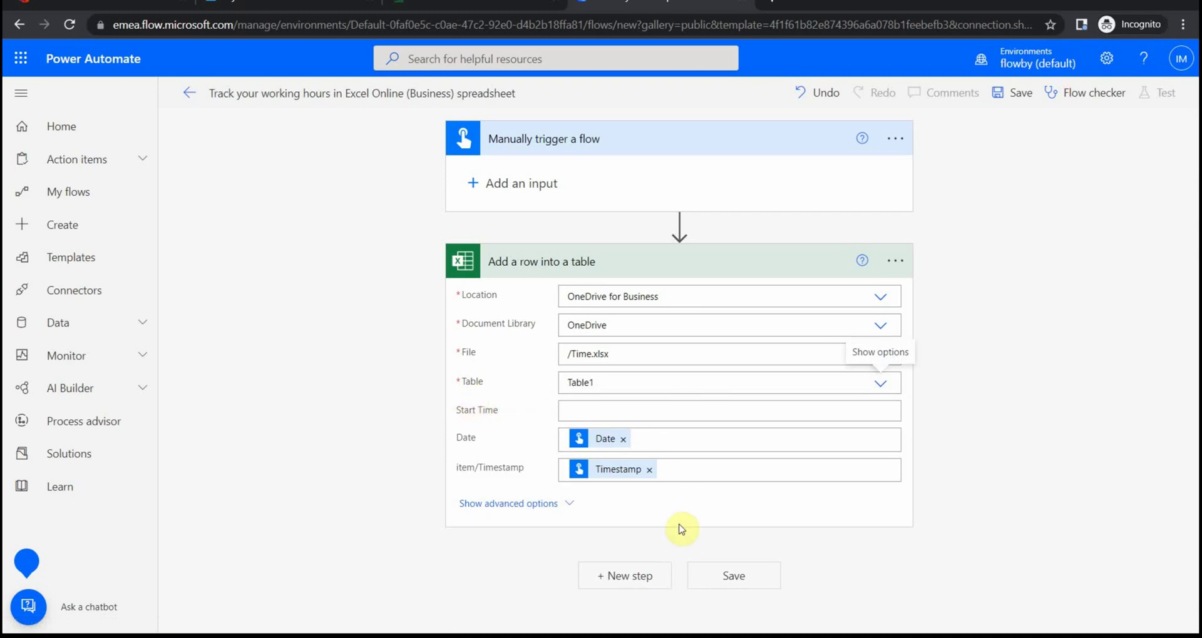
# Step: Save the flow, dismiss the Flow checker errors, and clear the item/Timestamp value
pyautogui.click(744, 574)
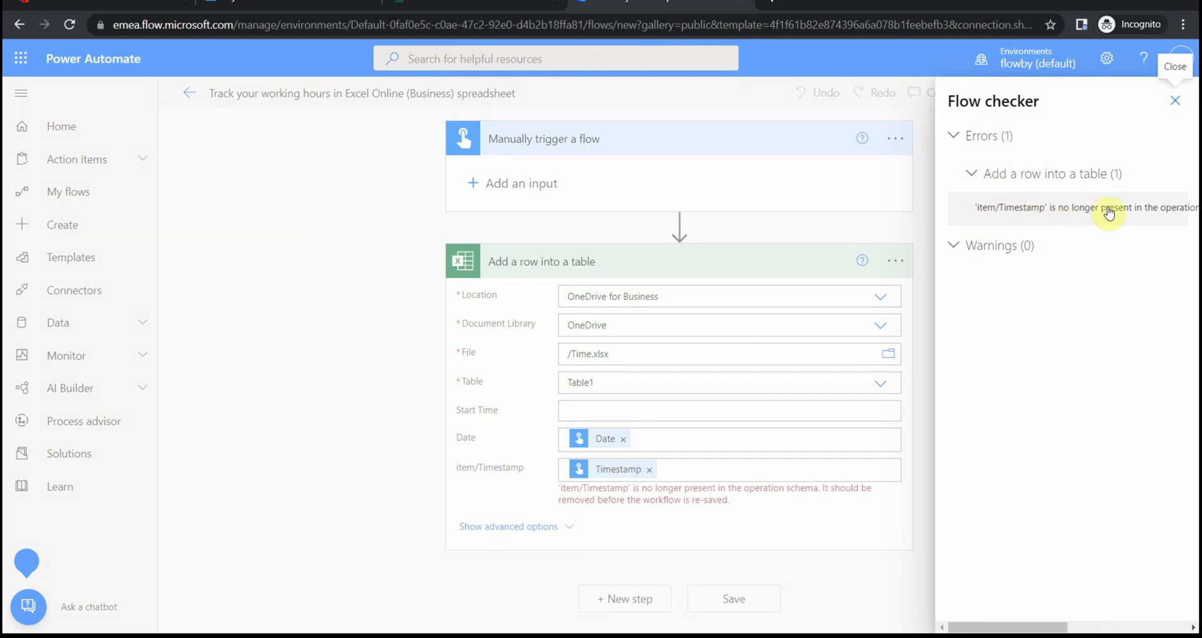
pyautogui.click(1174, 100)
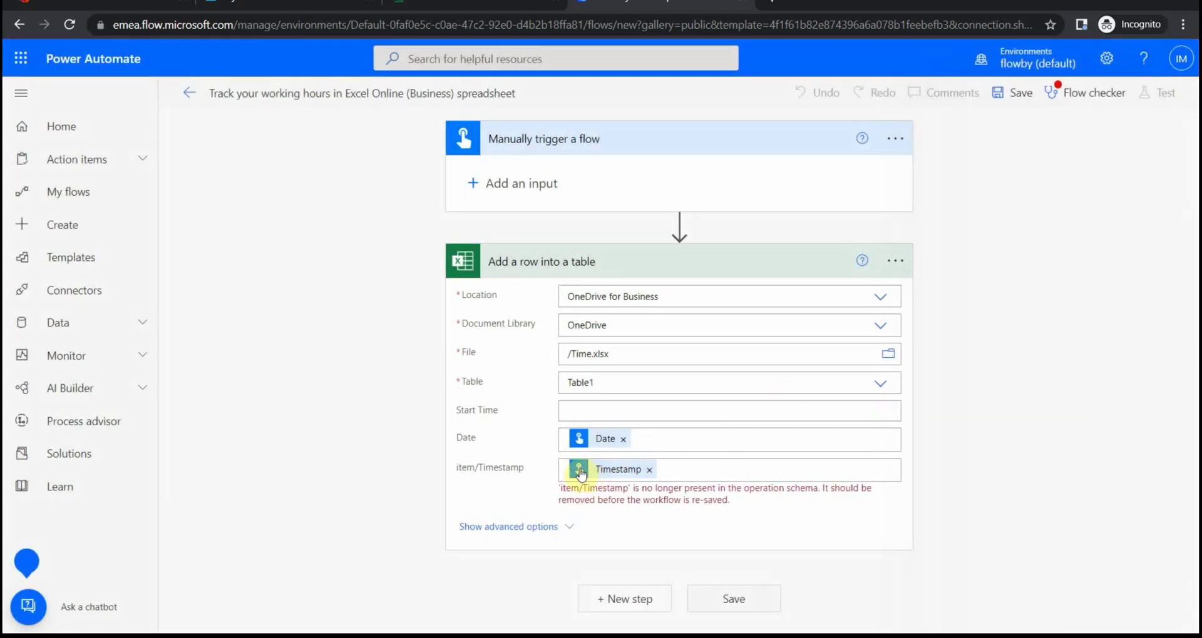
pyautogui.click(649, 472)
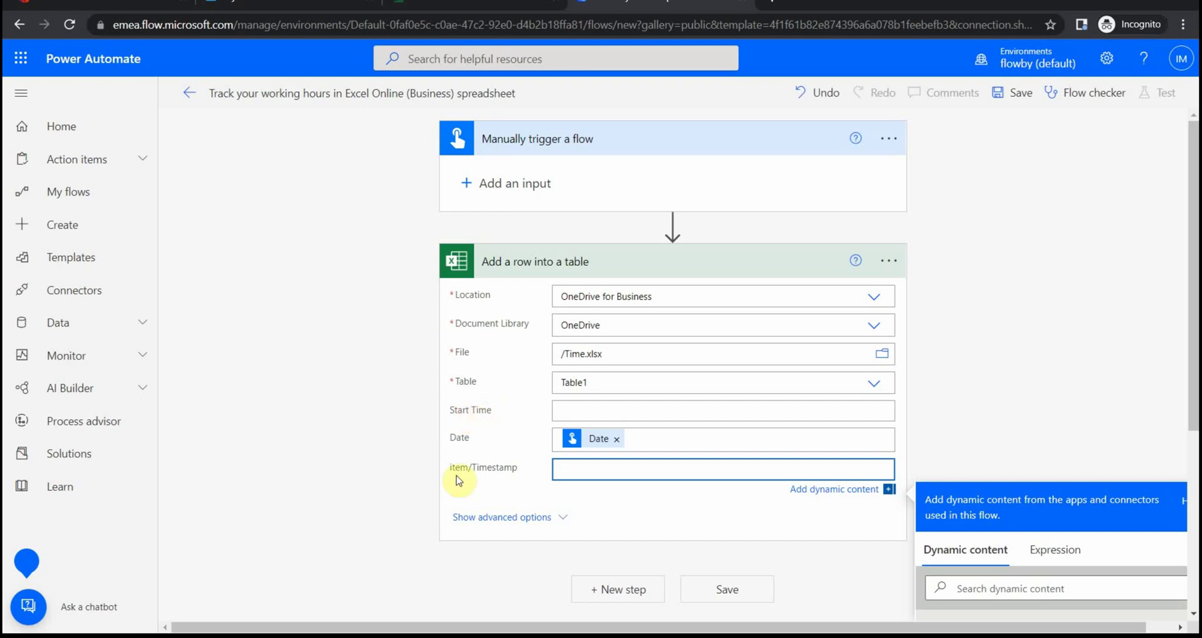
# Step: Insert the trigger's Timestamp into the Start Time field, checking the workbook's columns
pyautogui.click(568, 411)
pyautogui.scroll(-5, 949, 424)
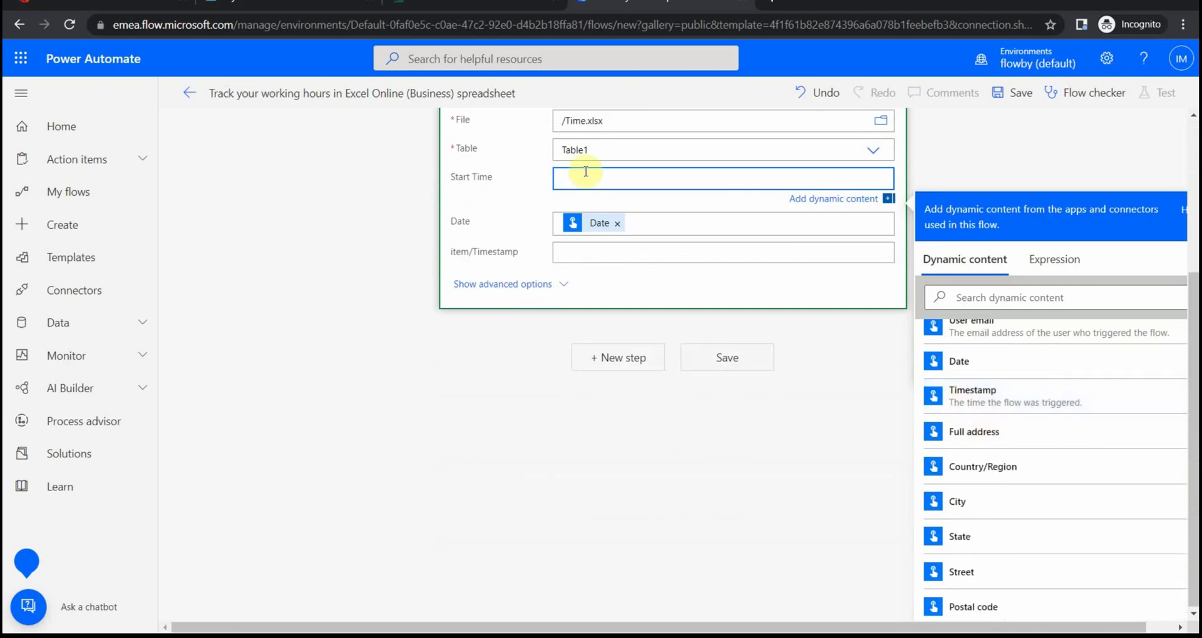
pyautogui.click(976, 396)
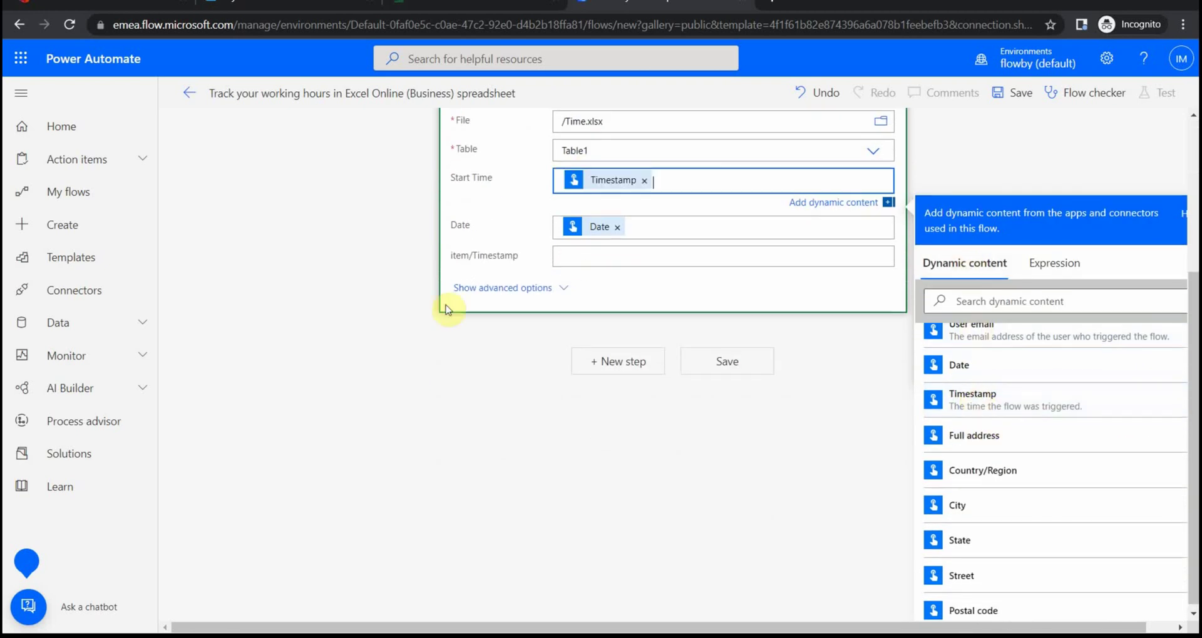
pyautogui.scroll(2, 234, 288)
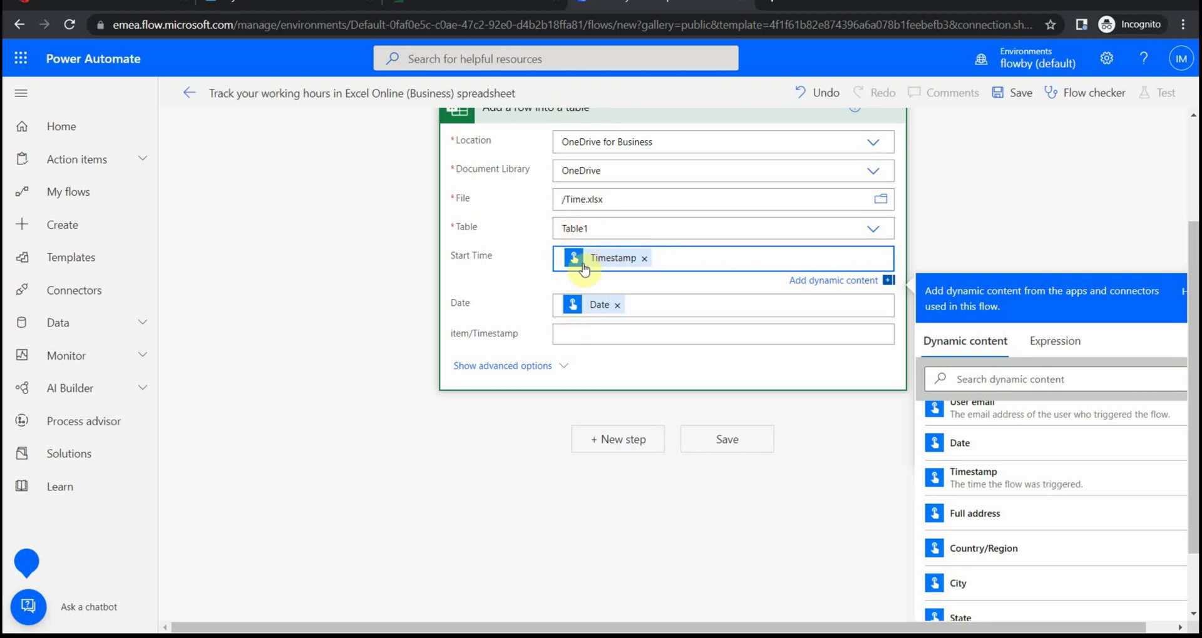
pyautogui.click(452, 9)
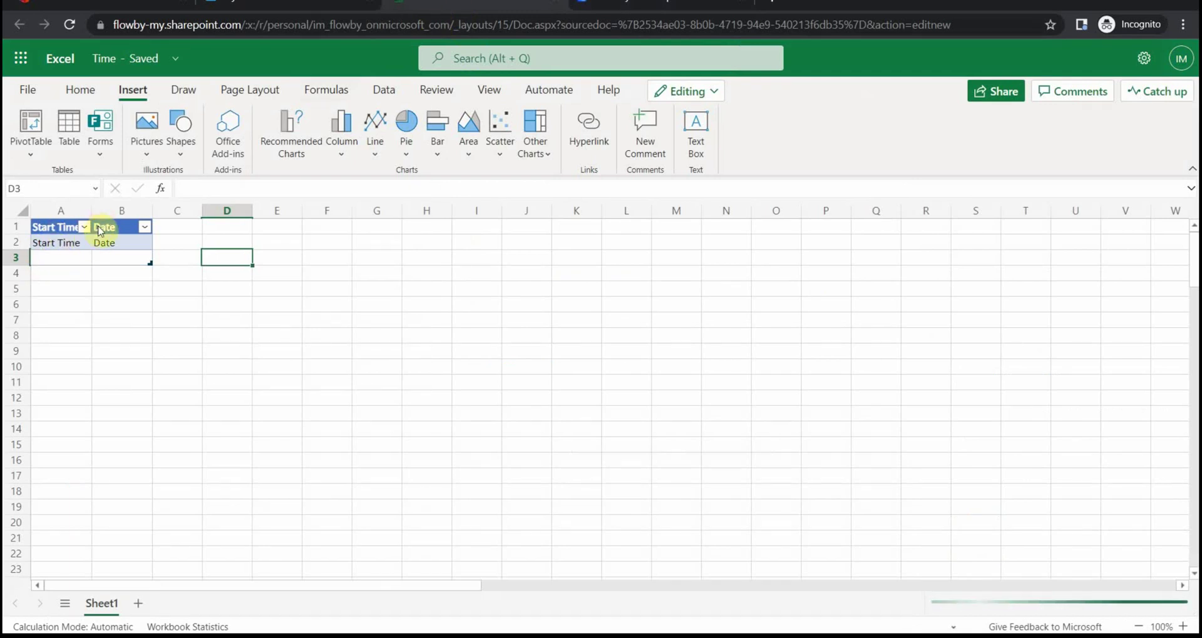
pyautogui.click(628, 5)
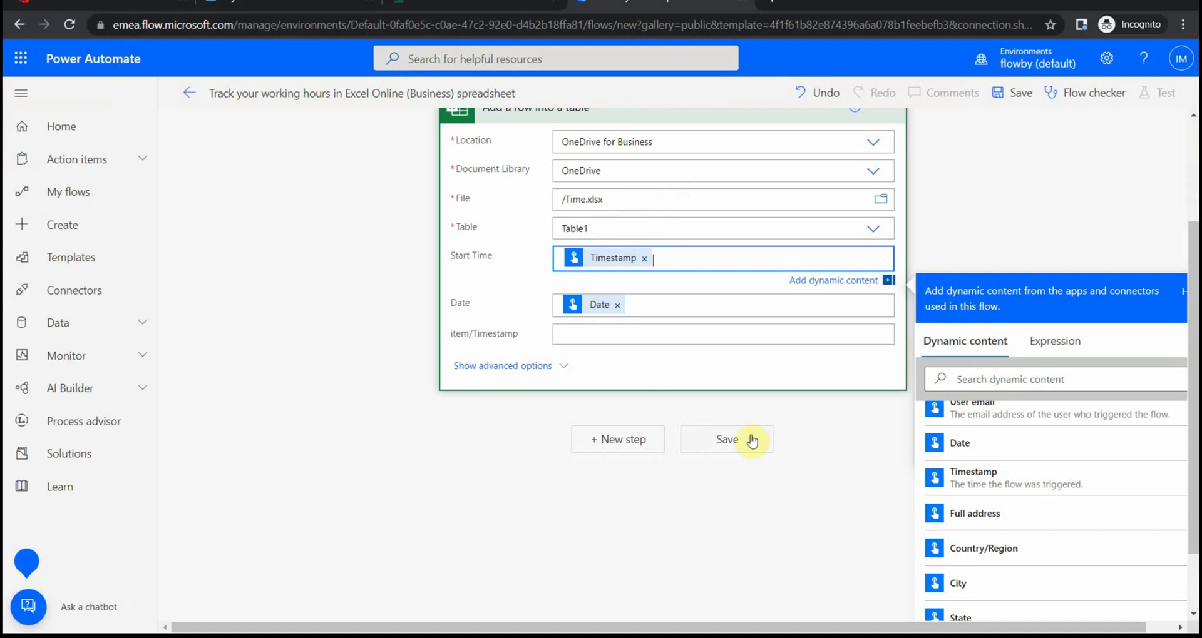
# Step: Save the flow and run a manual test through Run flow to a successful finish
pyautogui.click(732, 447)
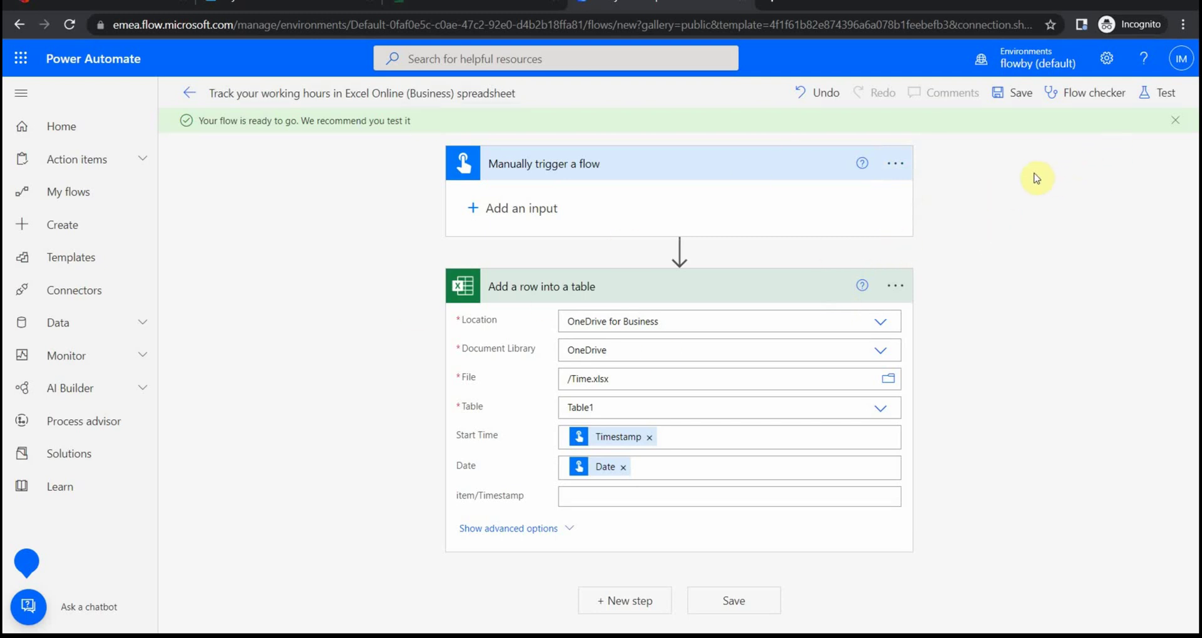
pyautogui.click(1163, 98)
pyautogui.click(956, 131)
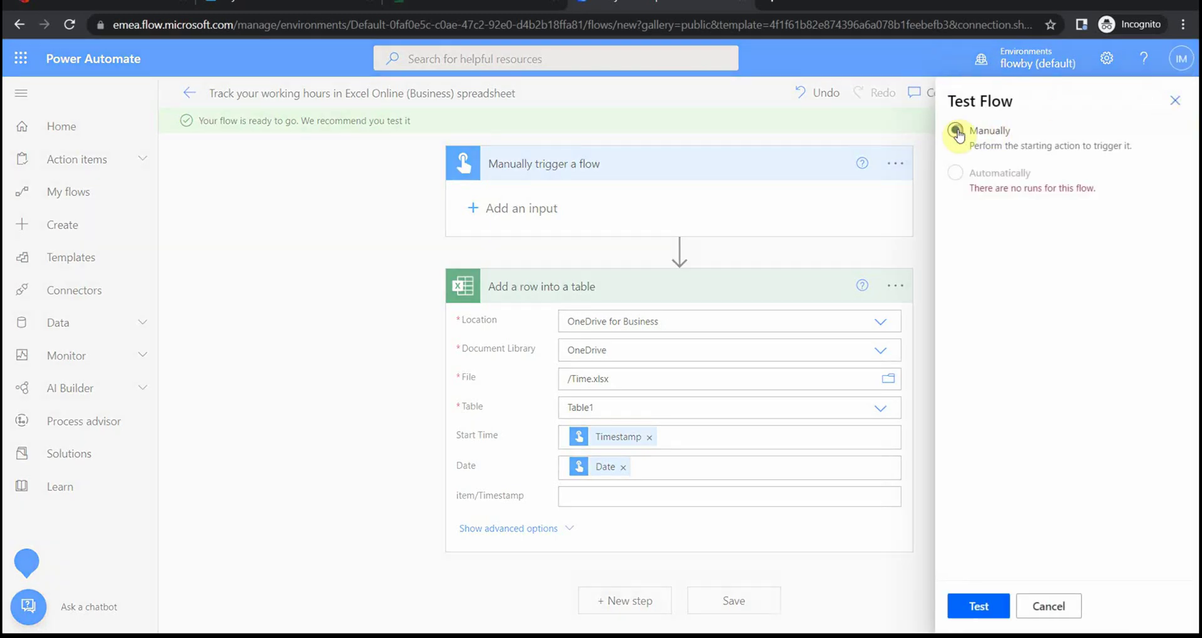
pyautogui.click(973, 604)
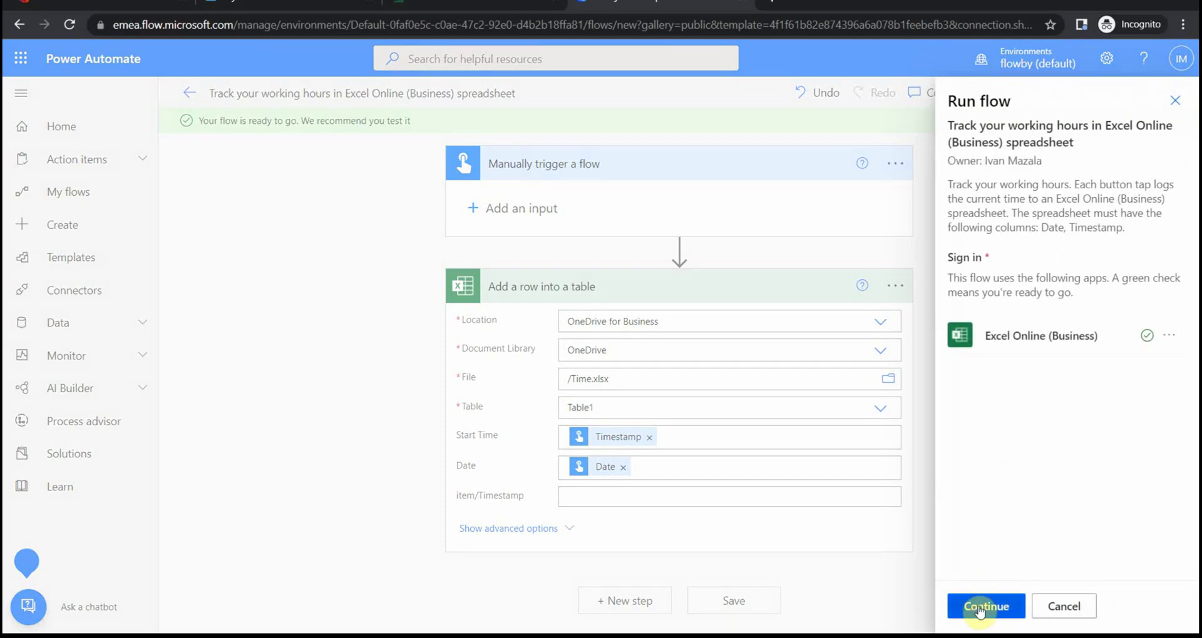
pyautogui.click(980, 611)
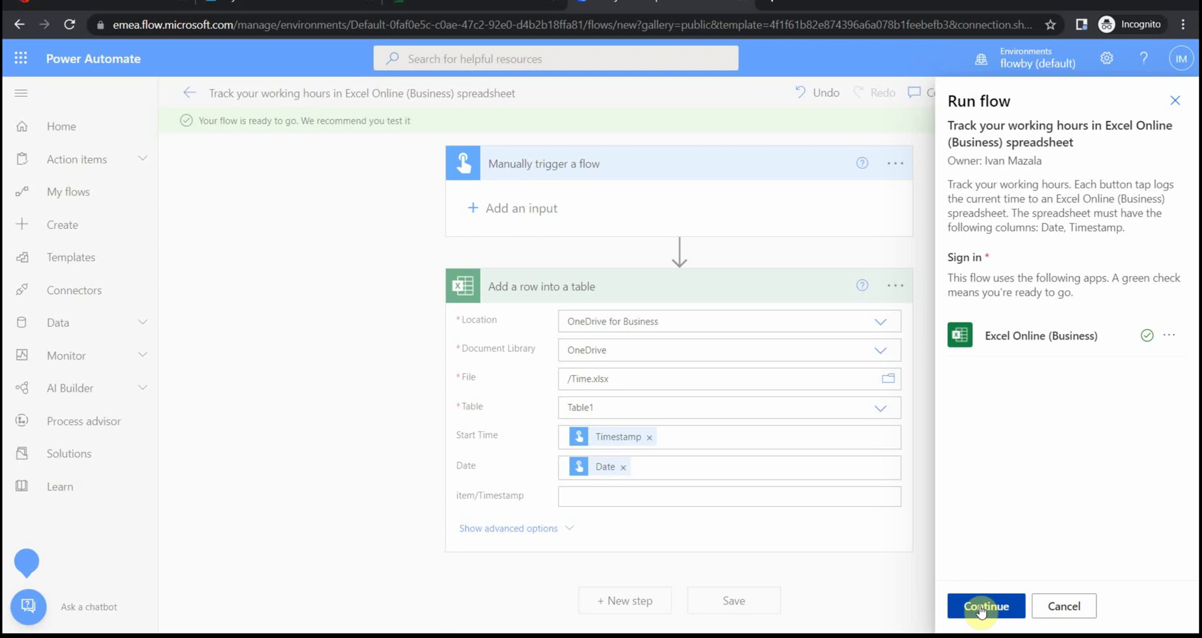
pyautogui.click(987, 608)
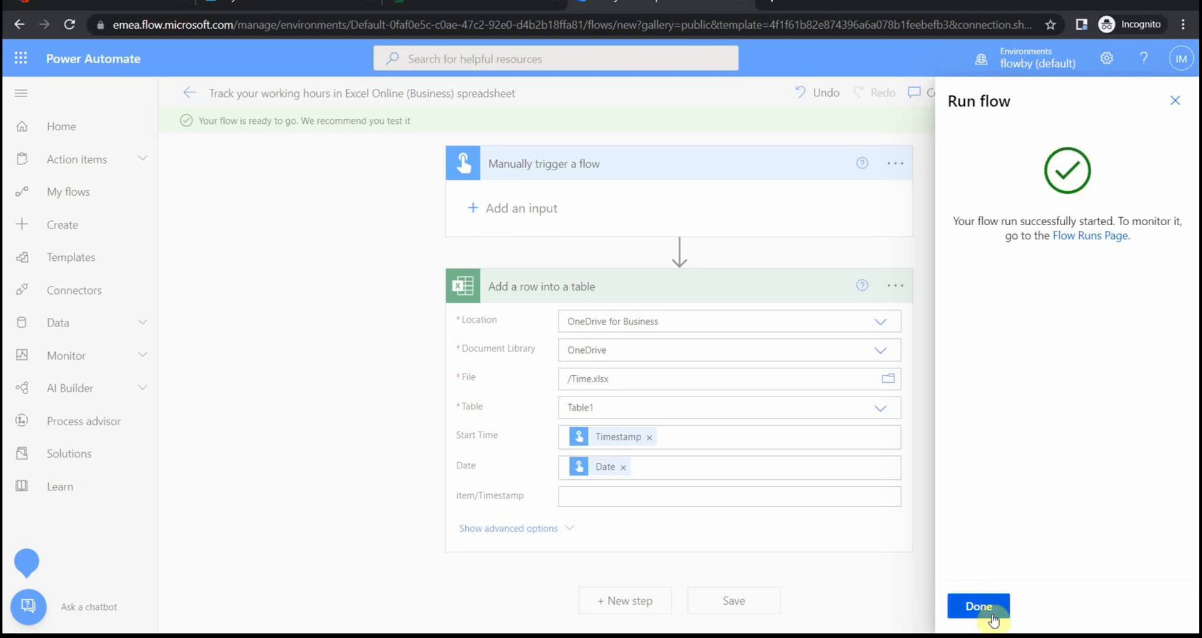
pyautogui.click(979, 607)
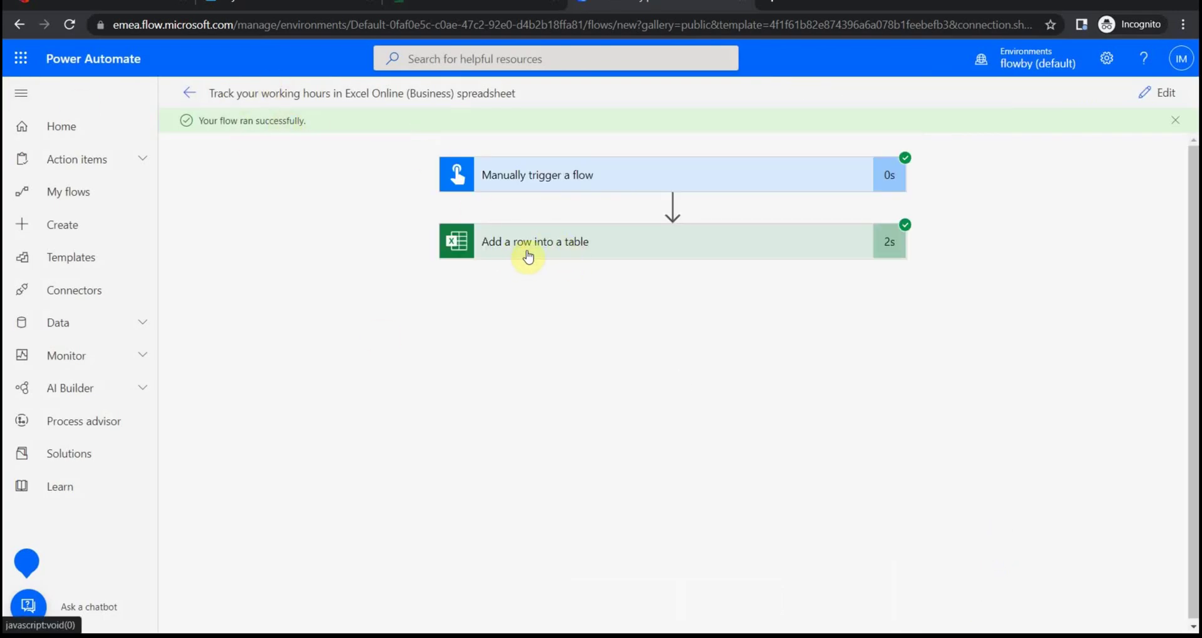
# Step: Review the Add a row step outputs: Start Time 2022-05-23T10:21:38.6161590Z, Date 2022-05-23
pyautogui.click(563, 253)
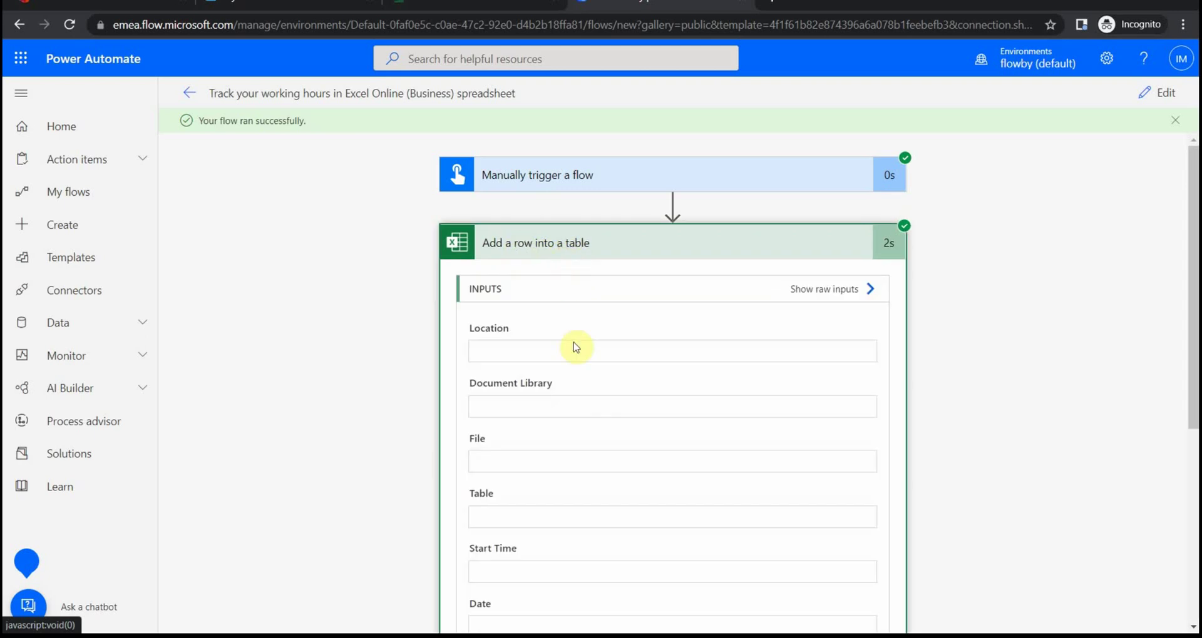
pyautogui.scroll(-7, 571, 350)
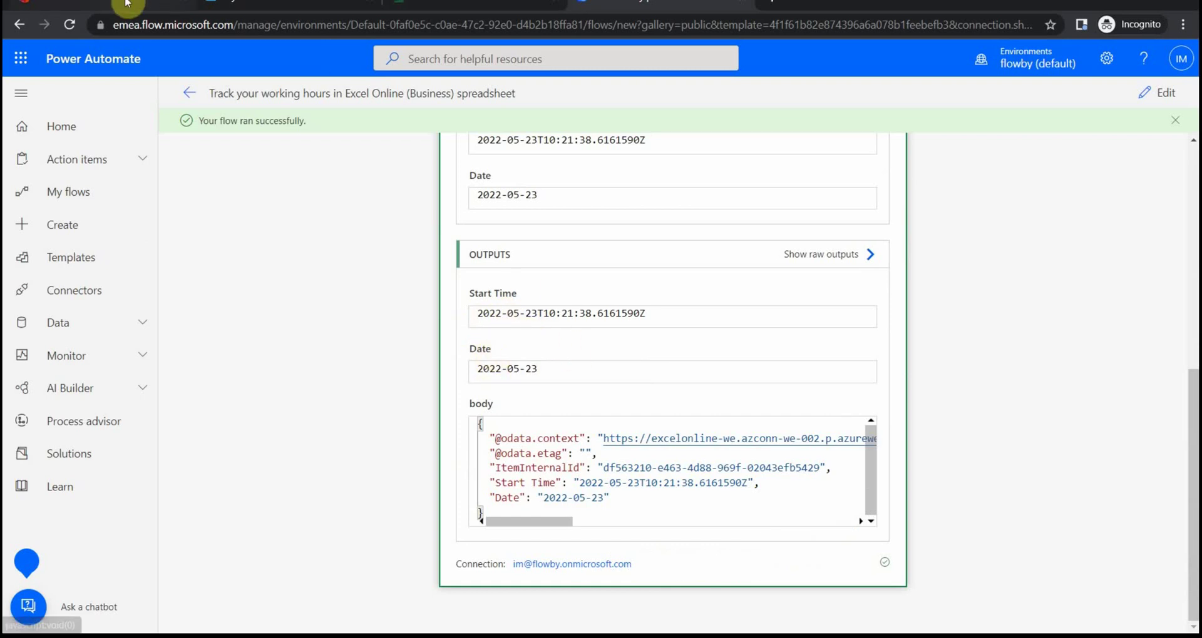
pyautogui.click(270, 4)
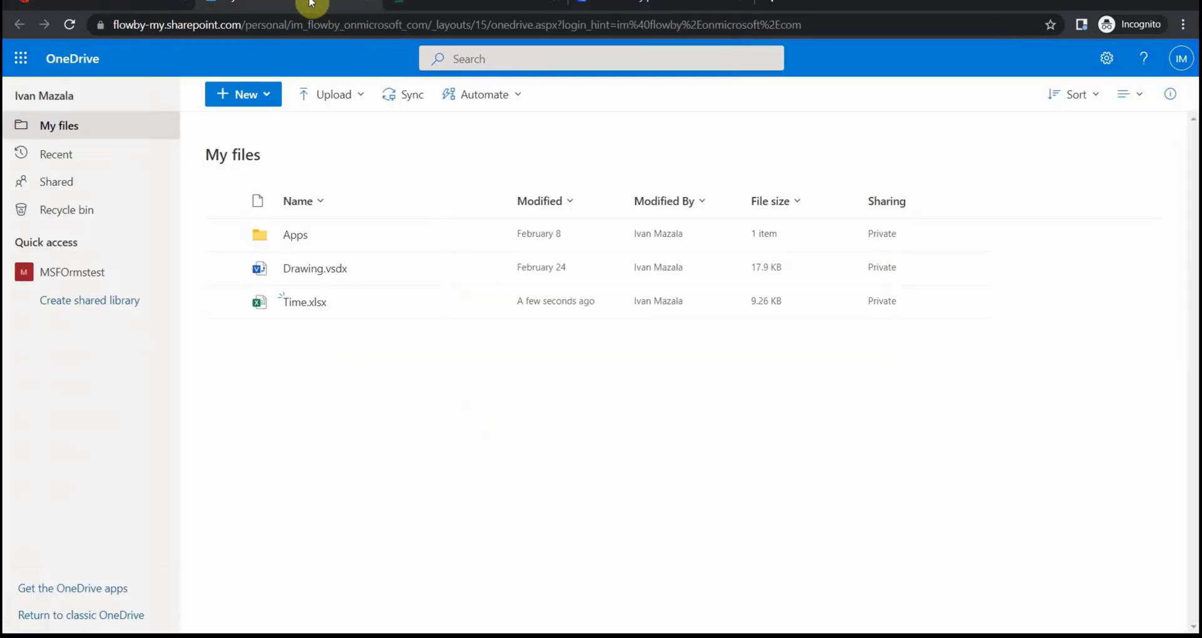
# Step: Widen Time.xlsx column A to show the full 2022-05-23T10:21:38 timestamp, then return to the run results
pyautogui.click(486, 7)
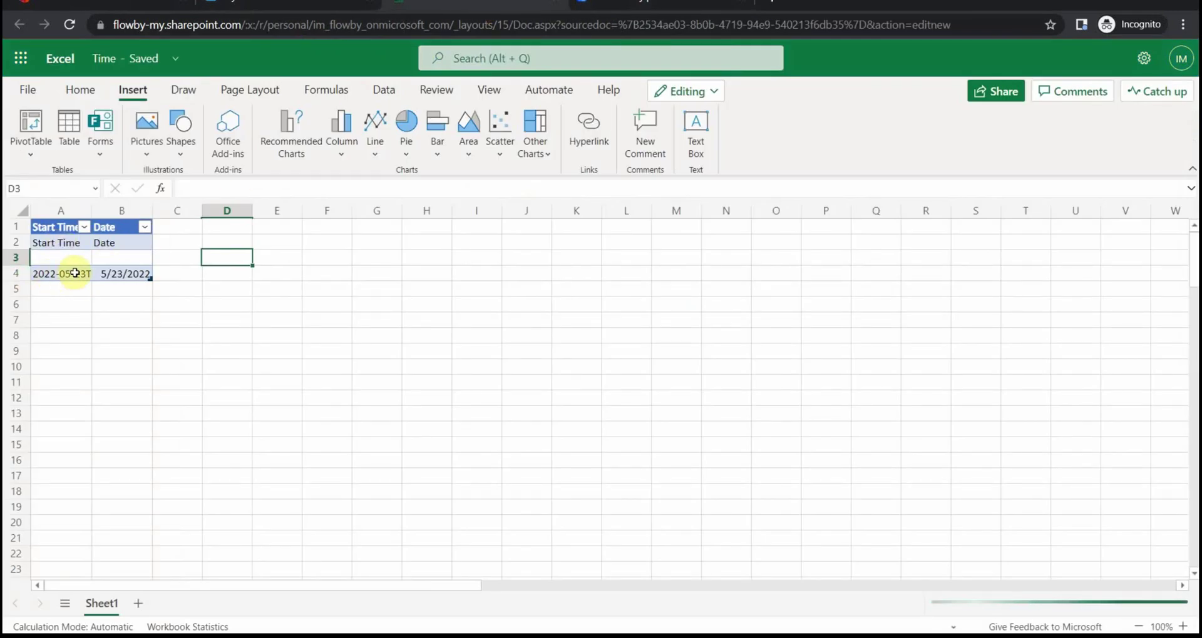
pyautogui.moveTo(87, 209); pyautogui.dragTo(155, 208)
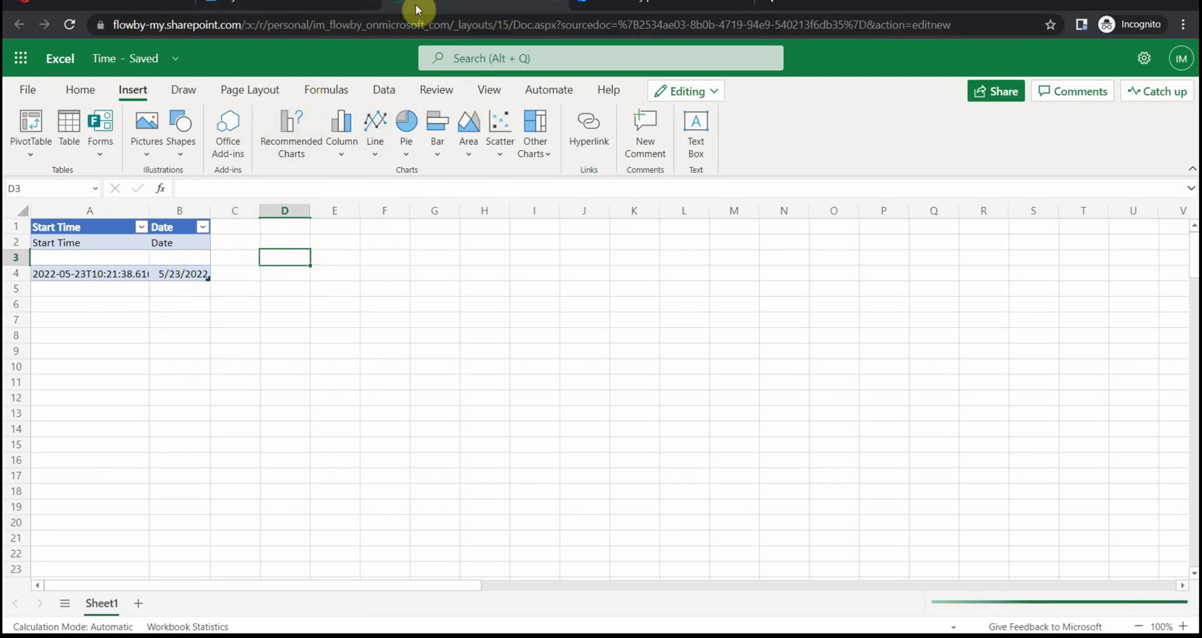
pyautogui.click(638, 5)
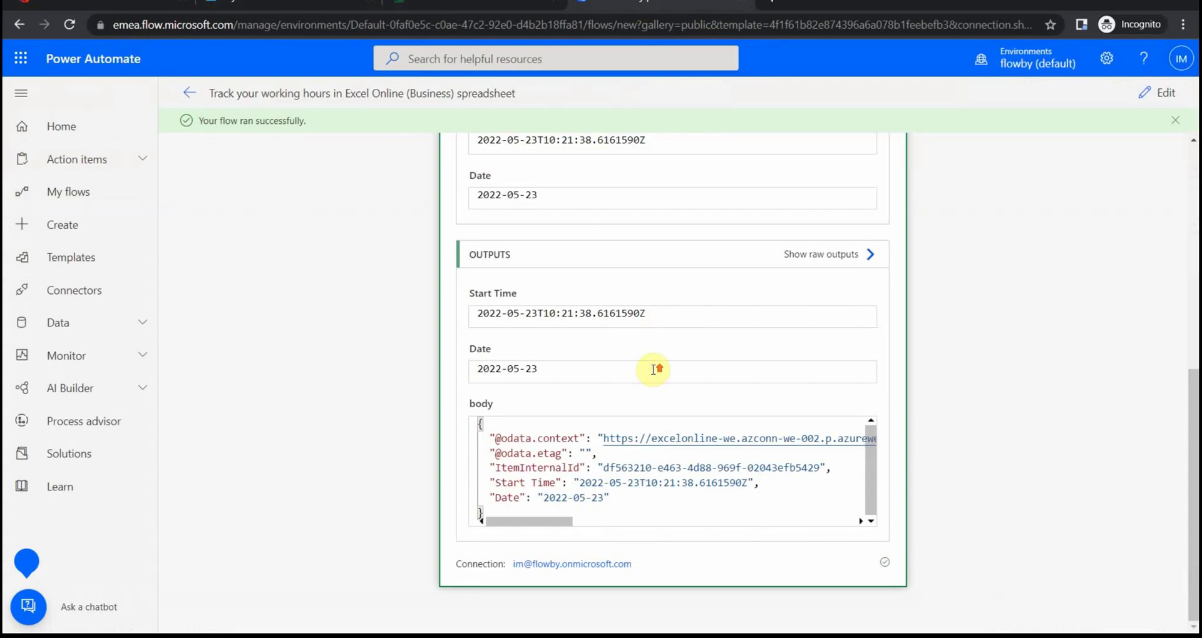